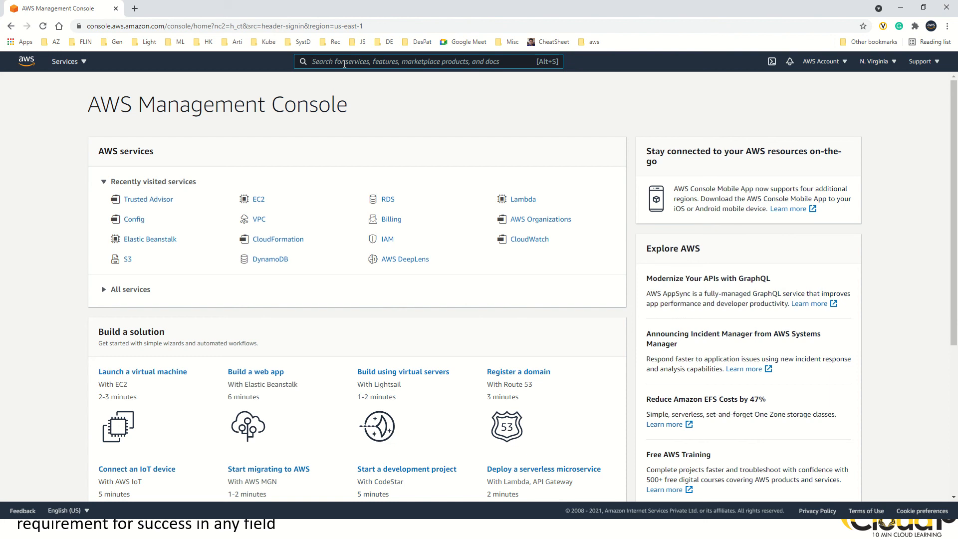
- Find the Lightsail service in the AWS console and start creating a new instance
type("lights")
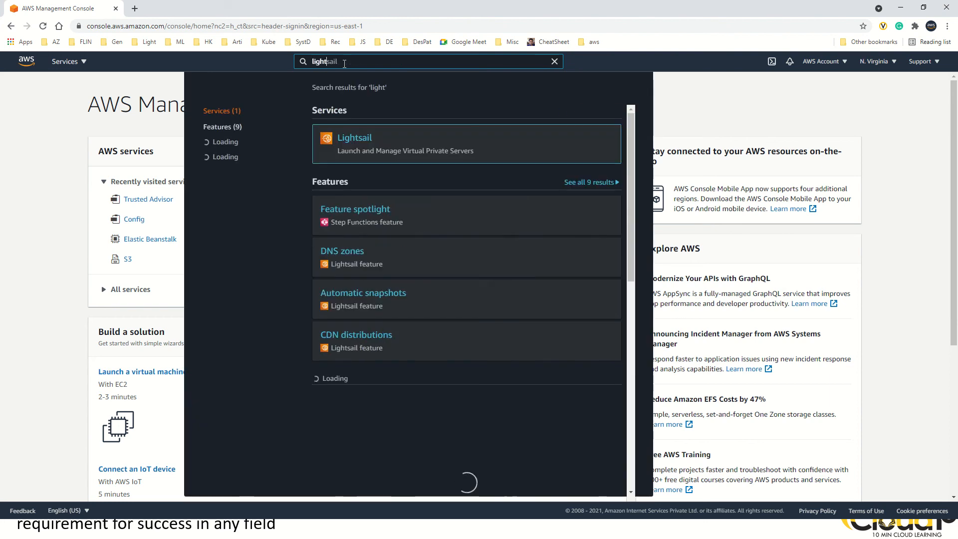
left_click(353, 139)
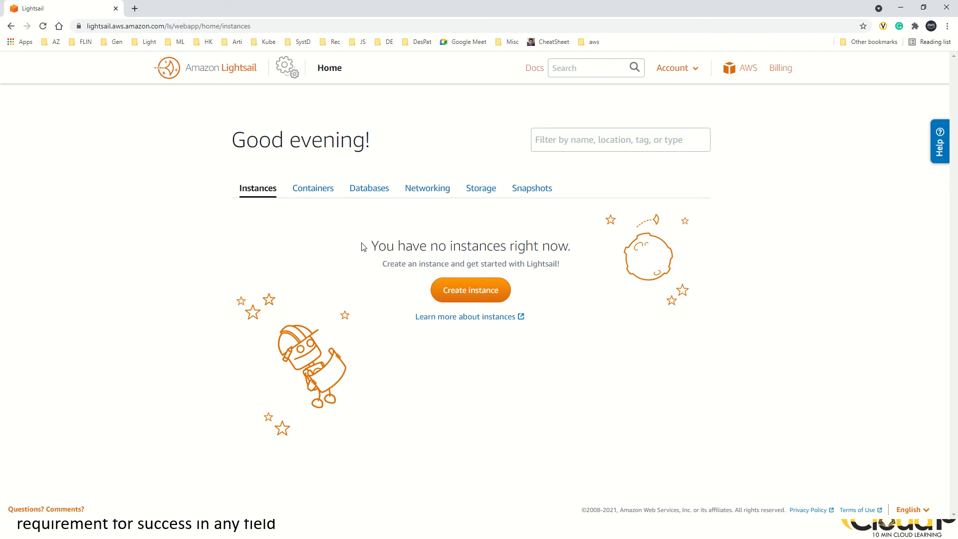
left_click(459, 292)
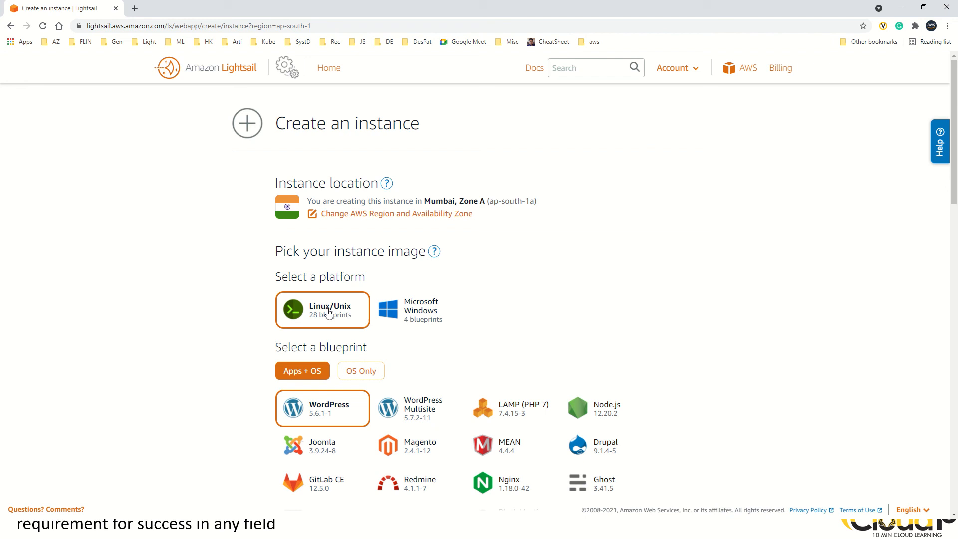
- Compare the Microsoft Windows blueprints with the Linux/Unix OS-only blueprints, returning to Linux/Unix with Apps + OS
left_click(410, 314)
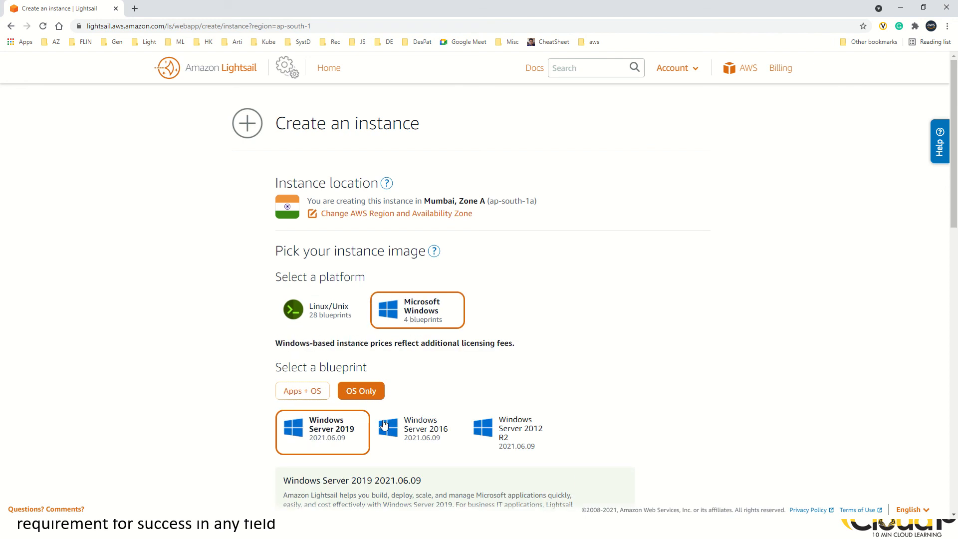
left_click(329, 313)
scroll(528, 323, "down", 1)
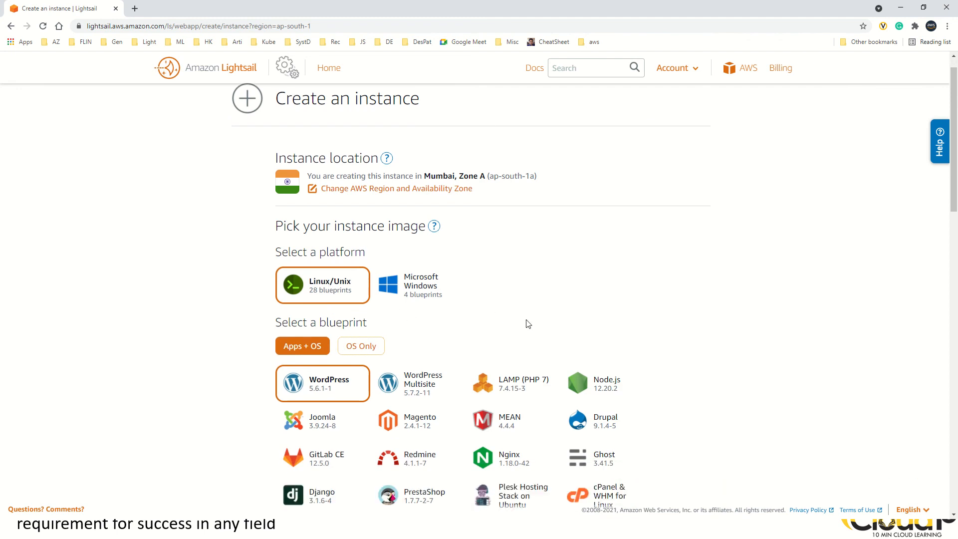
left_click(363, 320)
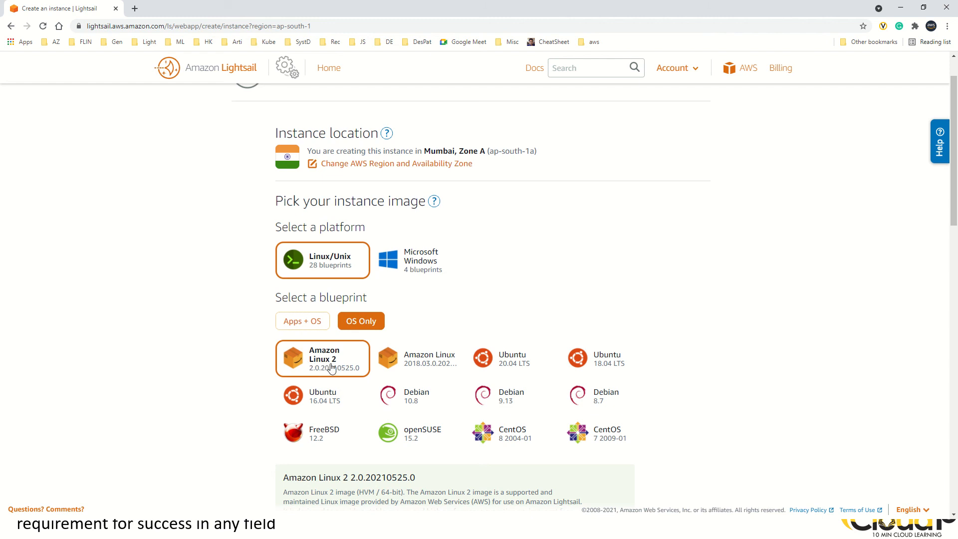
scroll(376, 343, "down", 2)
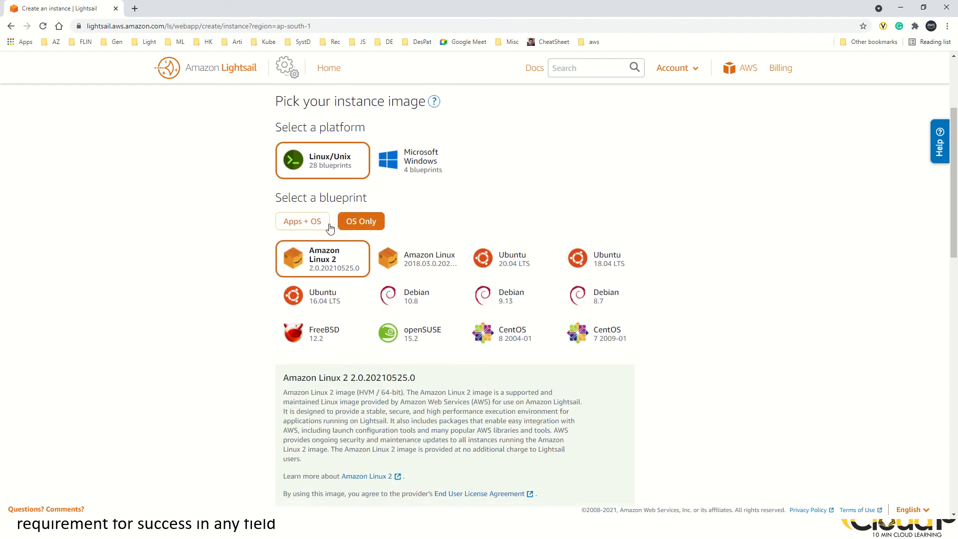
left_click(302, 224)
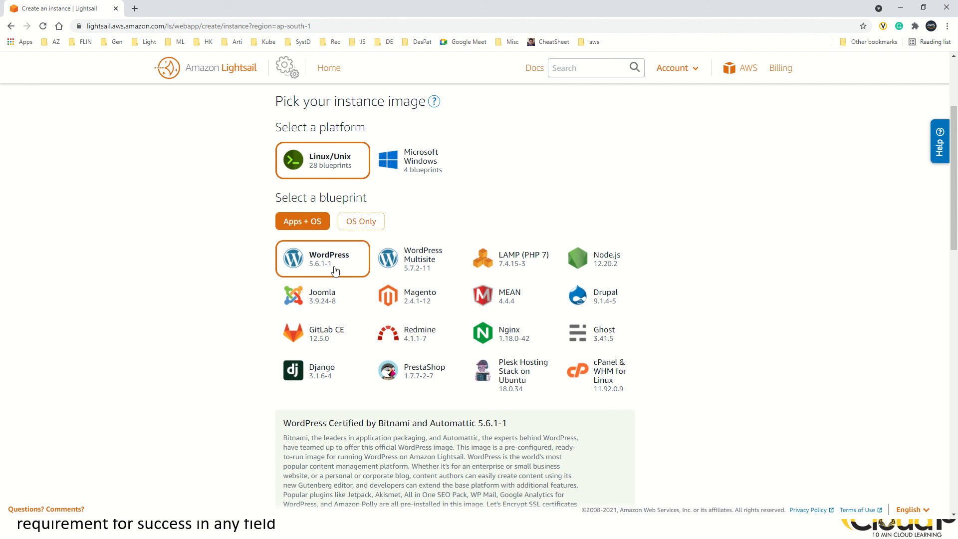
- Create one WordPress instance named WordPress-1 on the $3.5 USD monthly plan, keeping the default options
scroll(364, 280, "down", 2)
scroll(364, 280, "down", 3)
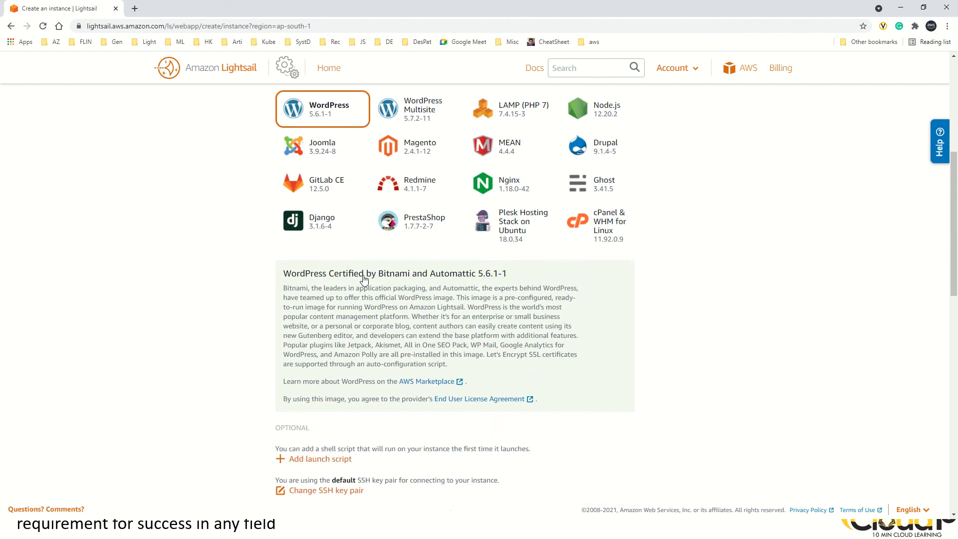
scroll(360, 273, "down", 4)
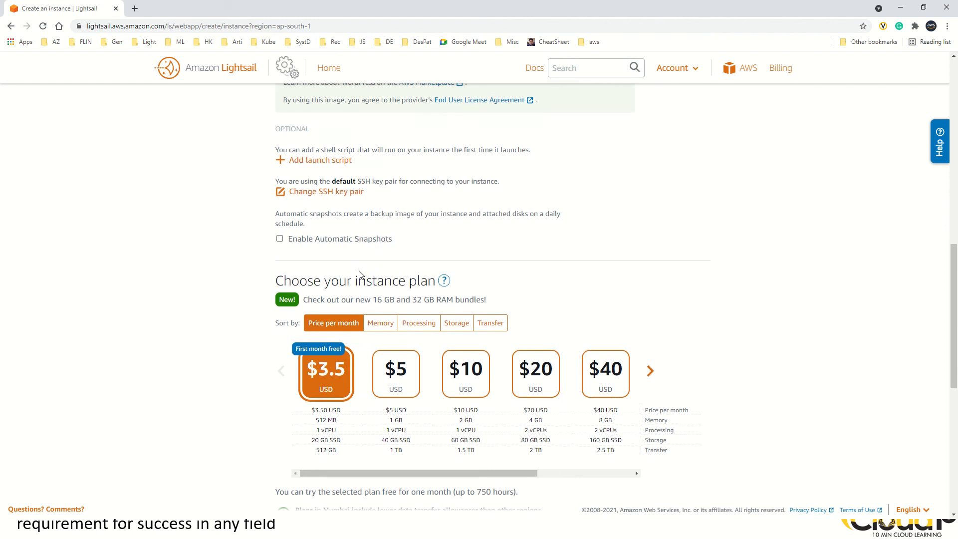
scroll(360, 276, "up", 6)
scroll(353, 267, "down", 8)
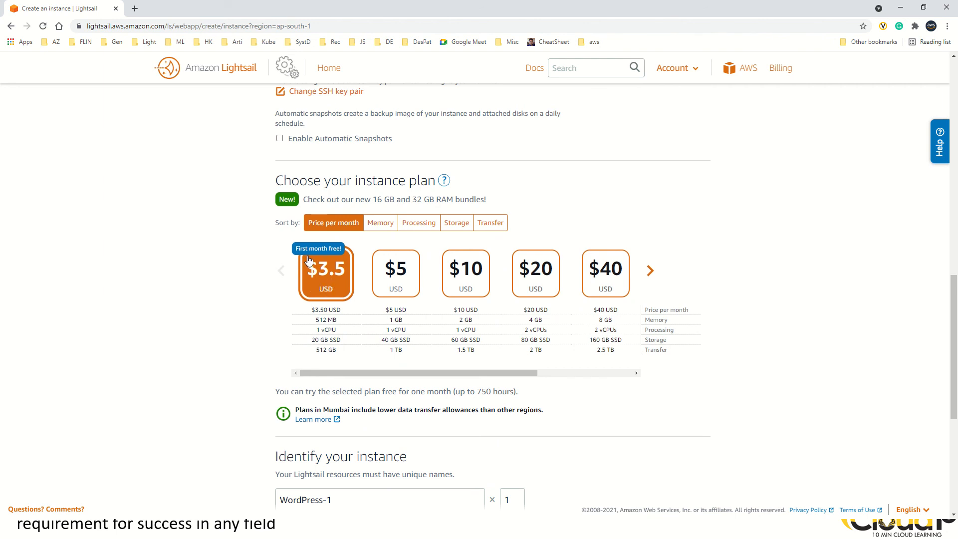
scroll(431, 399, "down", 2)
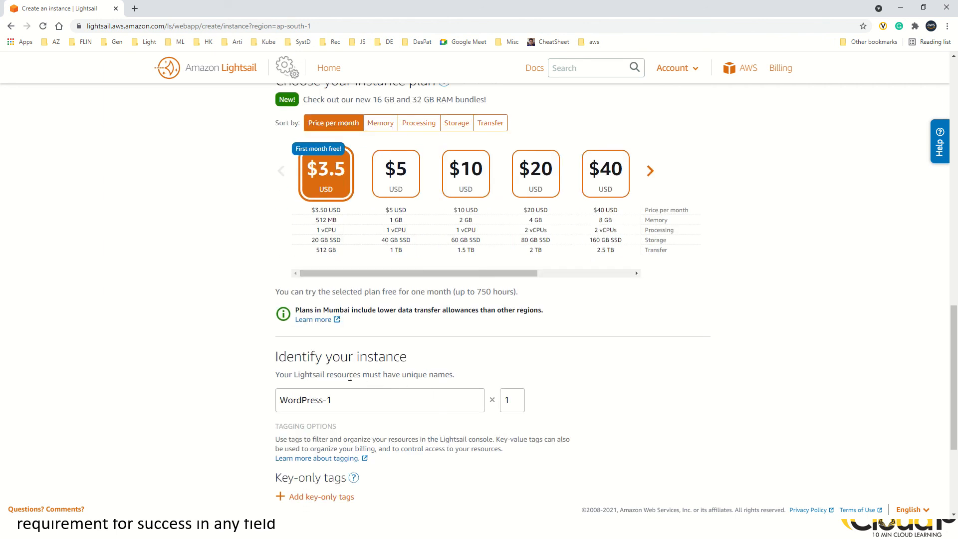
scroll(346, 359, "down", 2)
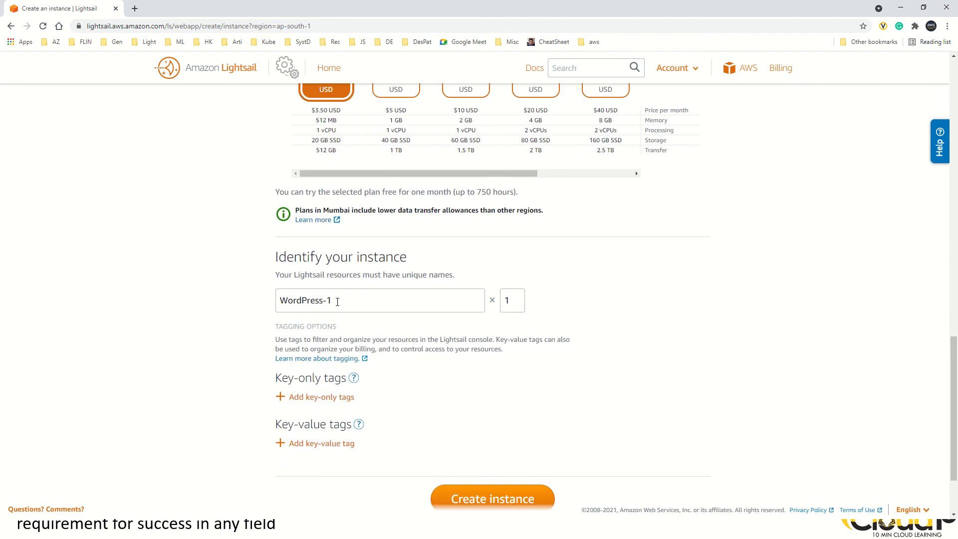
triple_click(339, 301)
left_click(351, 300)
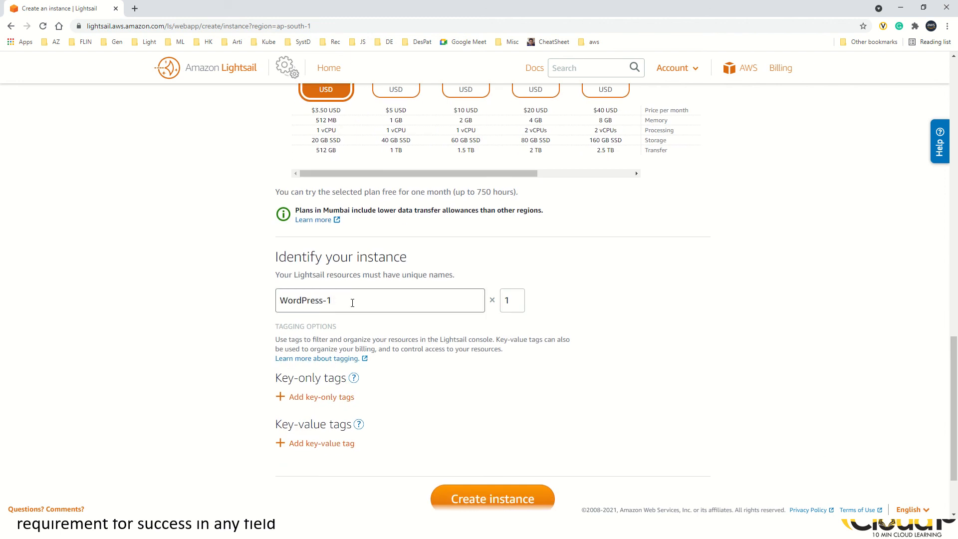
scroll(358, 332, "down", 2)
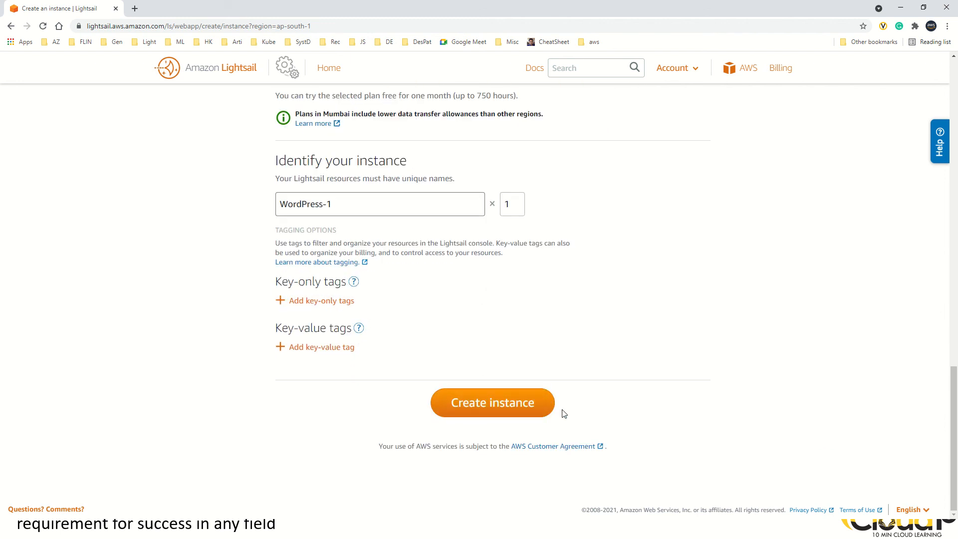
left_click(511, 410)
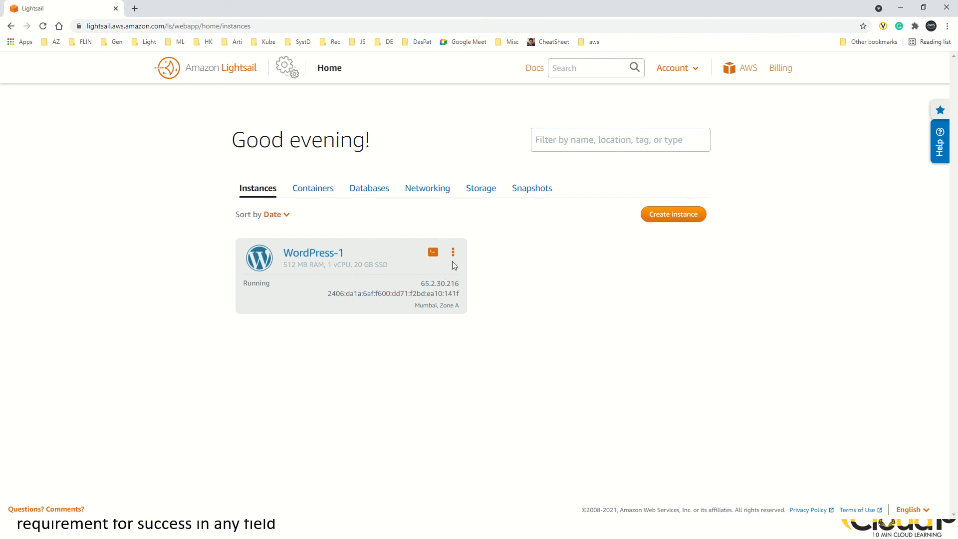
- Open the public IPv4 address of WordPress-1 in a new browser tab and view the blog's home page
double_click(423, 284)
key("ctrl+c")
left_click(135, 8)
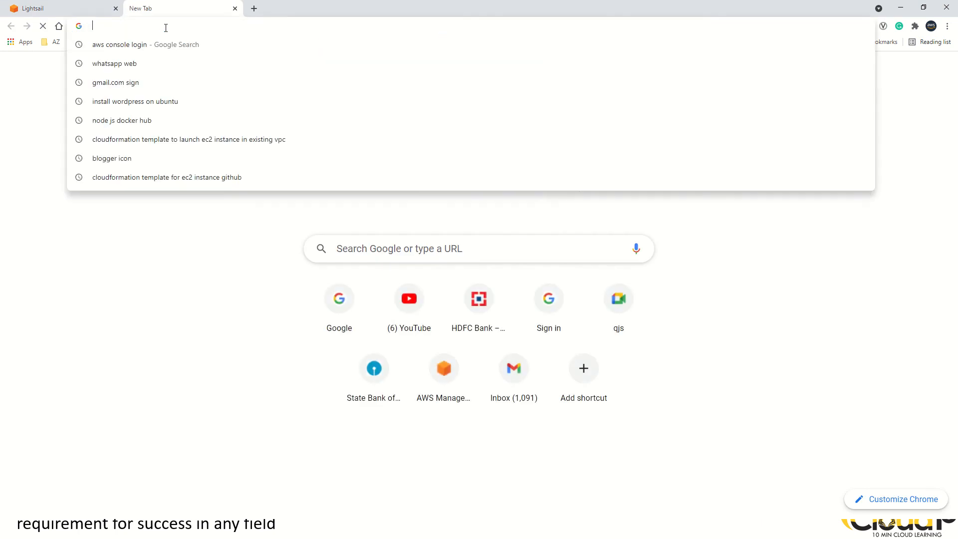
key("ctrl+v")
key("Return")
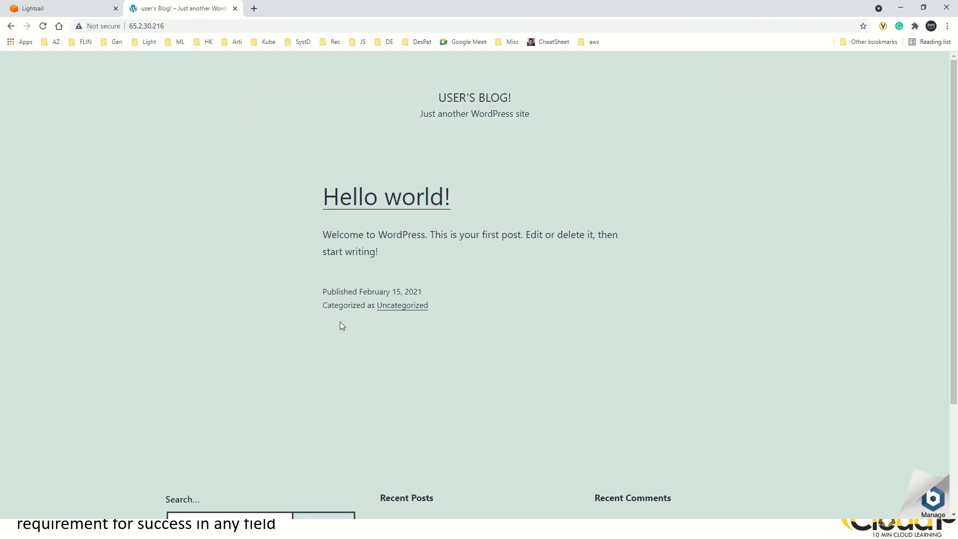
scroll(458, 336, "down", 2)
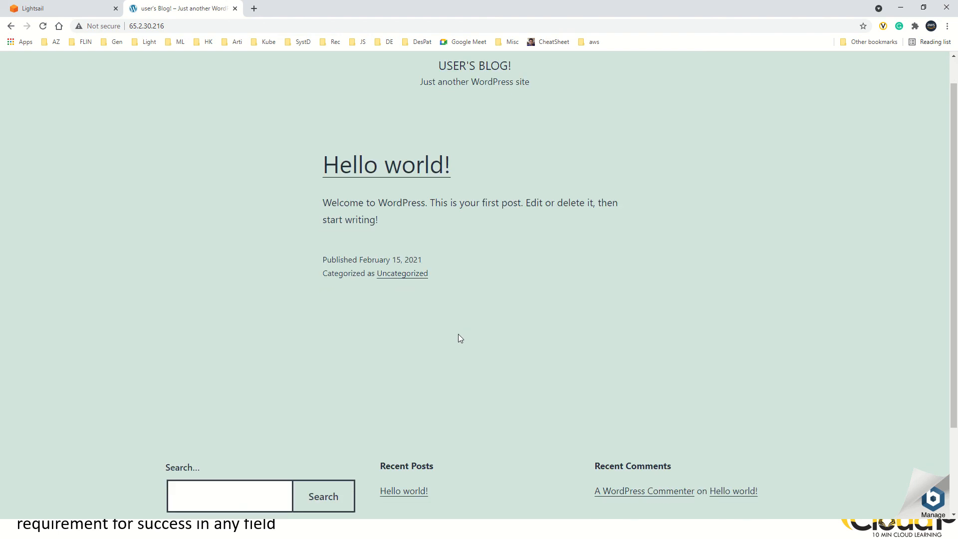
scroll(451, 326, "up", 2)
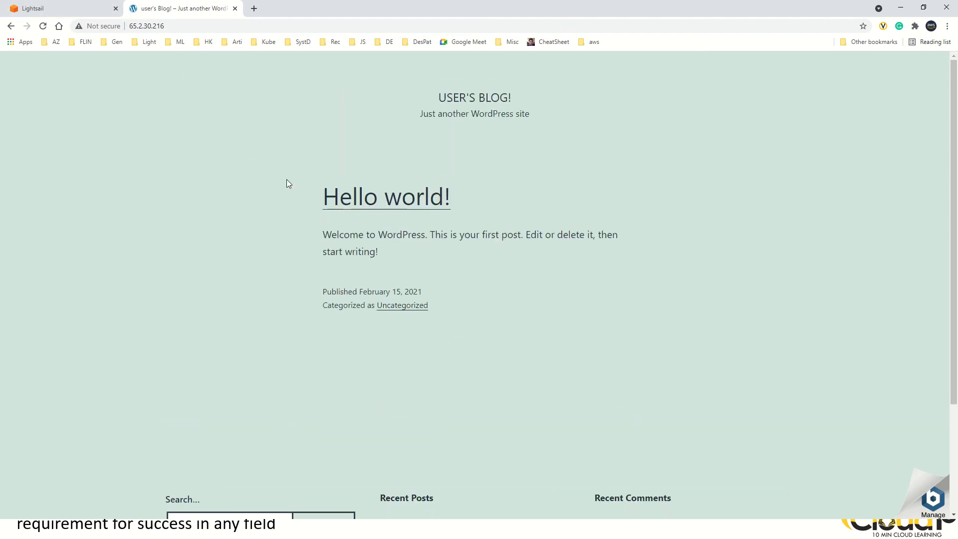
left_click(65, 8)
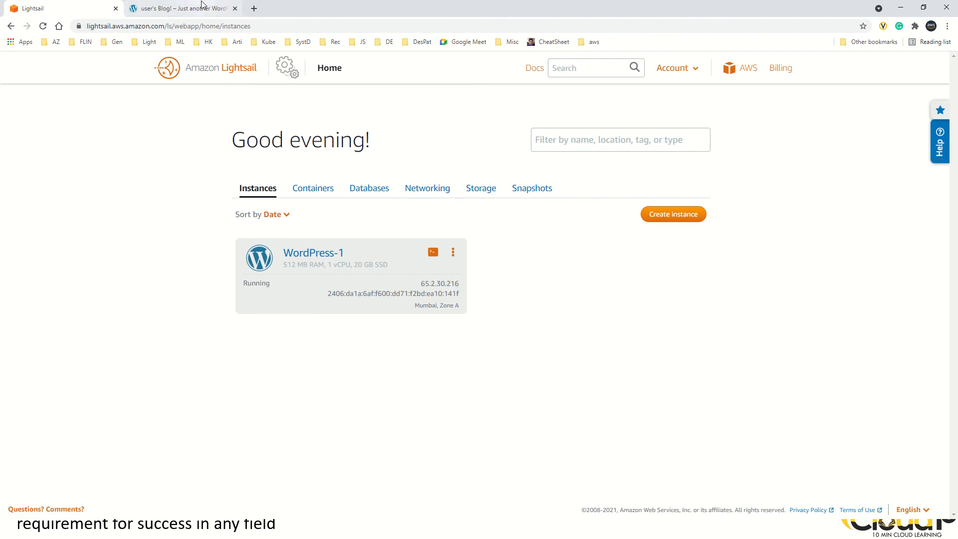
left_click(182, 8)
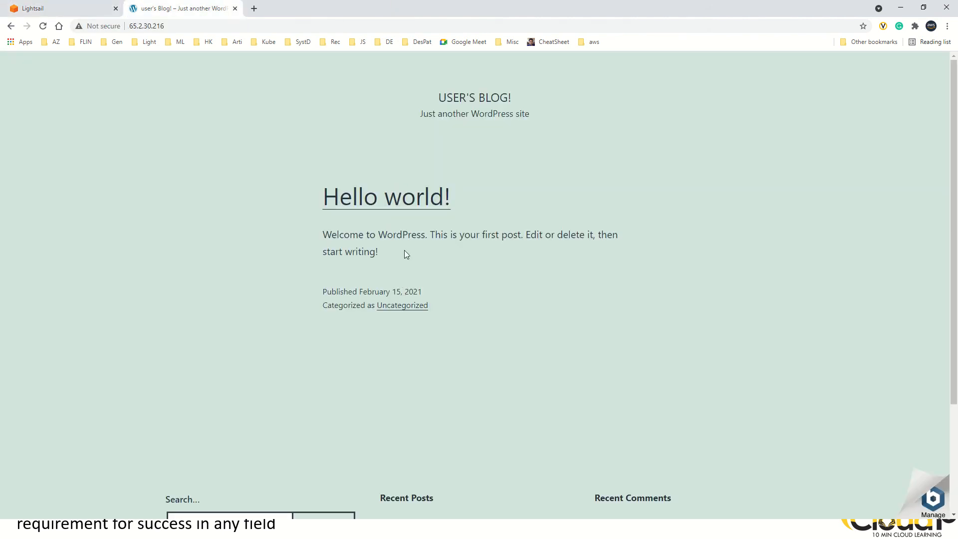
- Connect to WordPress-1 through the browser SSH terminal and list the home directory with ls
left_click(79, 8)
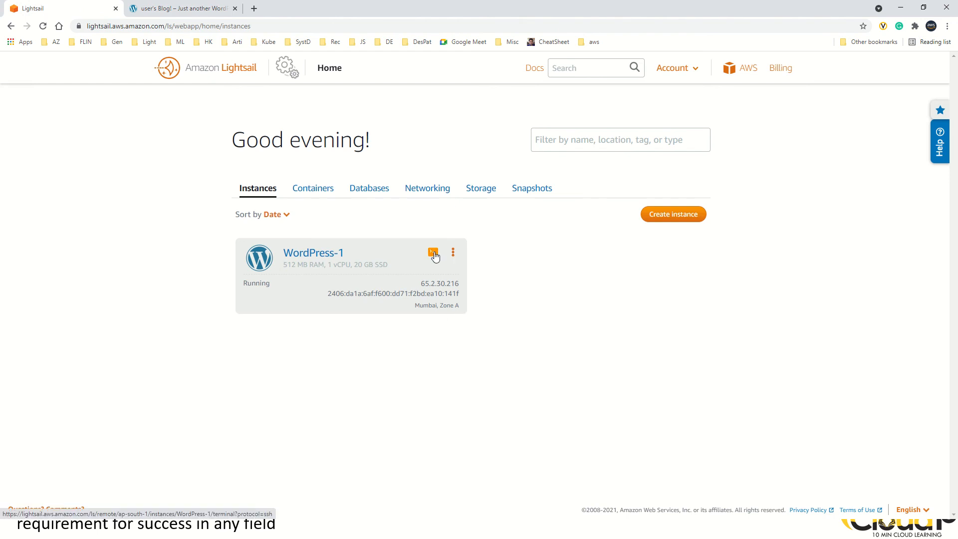
left_click(433, 254)
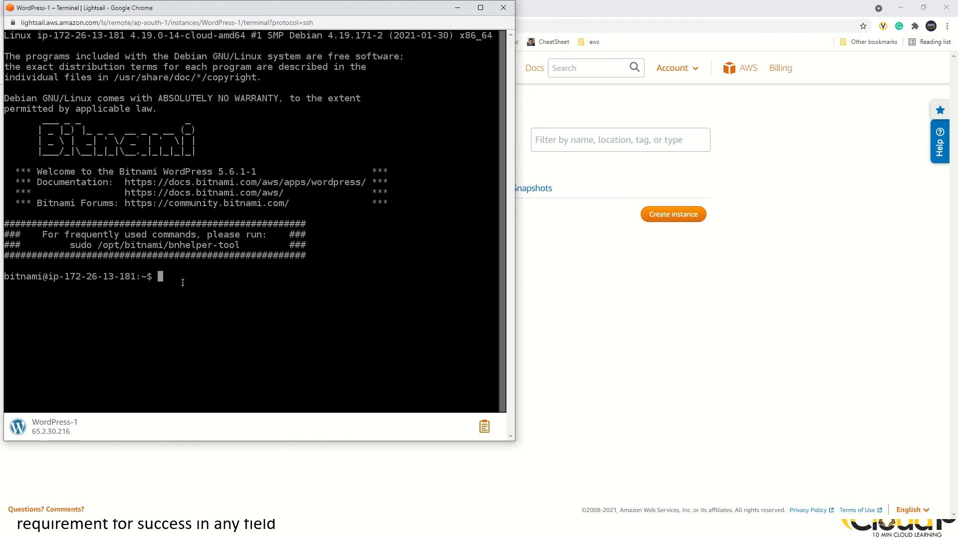
type("ls")
key("Return")
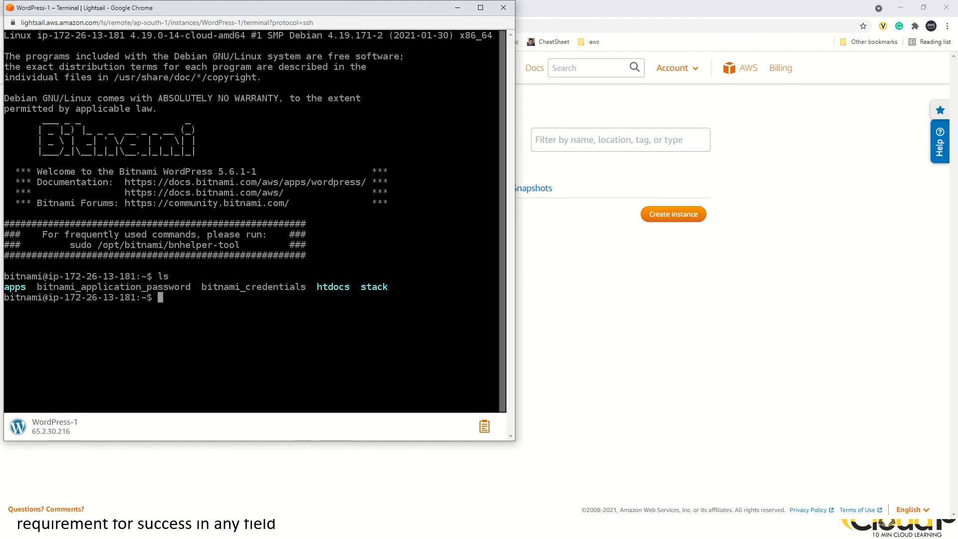
- Open the bitnami_credentials file in vi
type("vi bitnami_cr")
key("Tab")
key("Return")
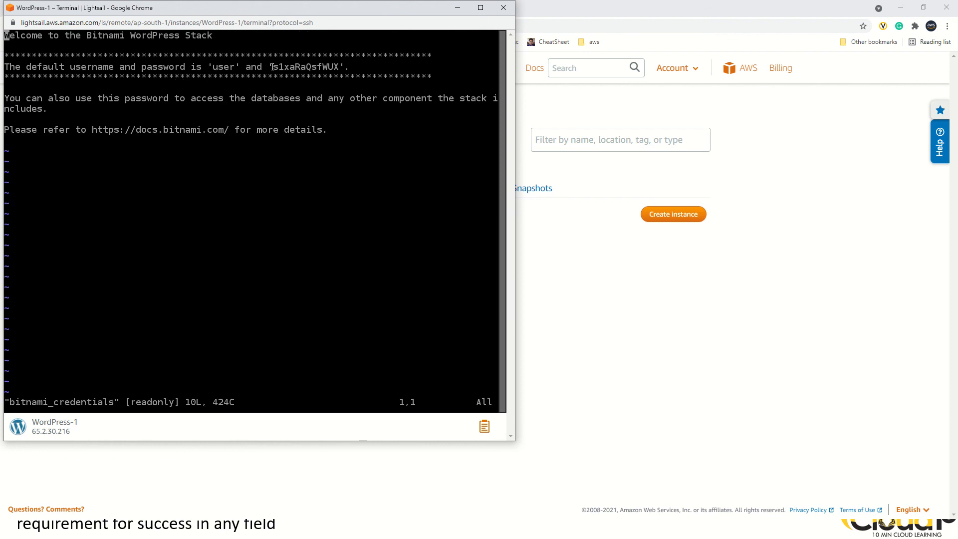
- Copy the default application password from the credentials file and close the terminal window
left_click_drag(273, 66, 337, 65)
right_click(323, 9)
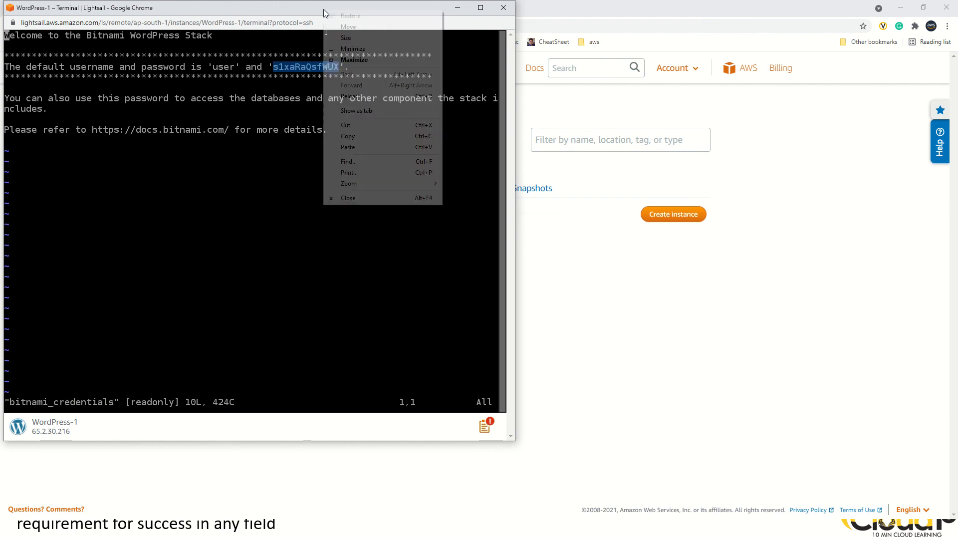
left_click(348, 136)
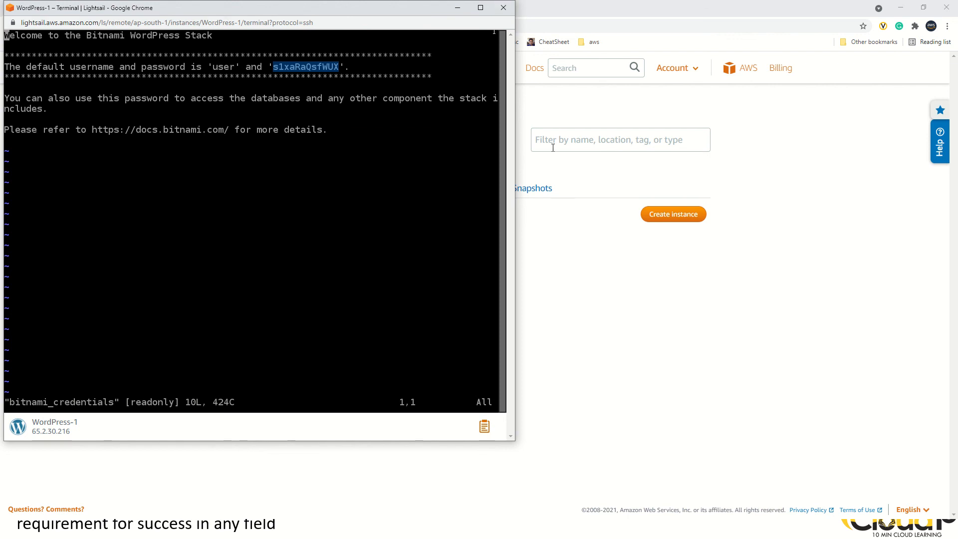
left_click(502, 9)
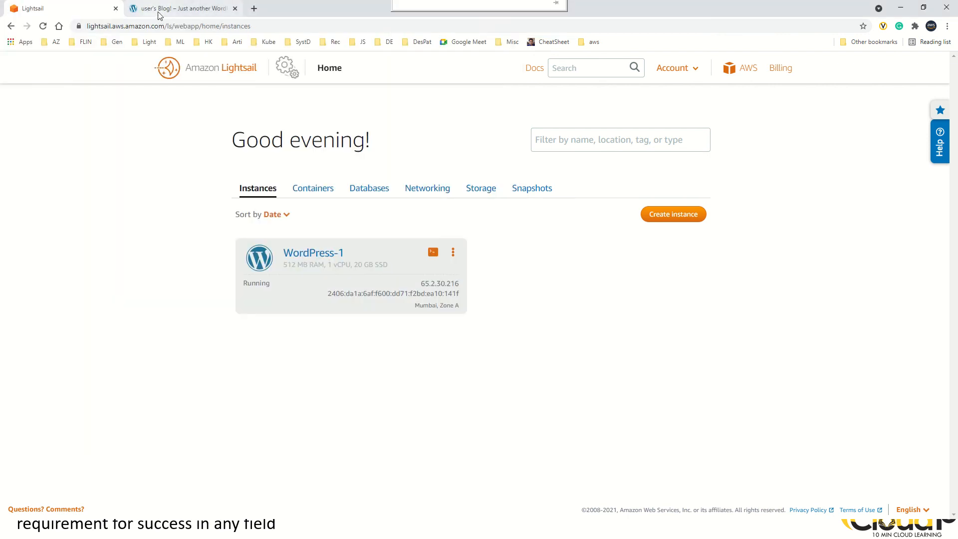
- Load the blog's admin login page by adding /wp-admin to the site address
left_click(191, 10)
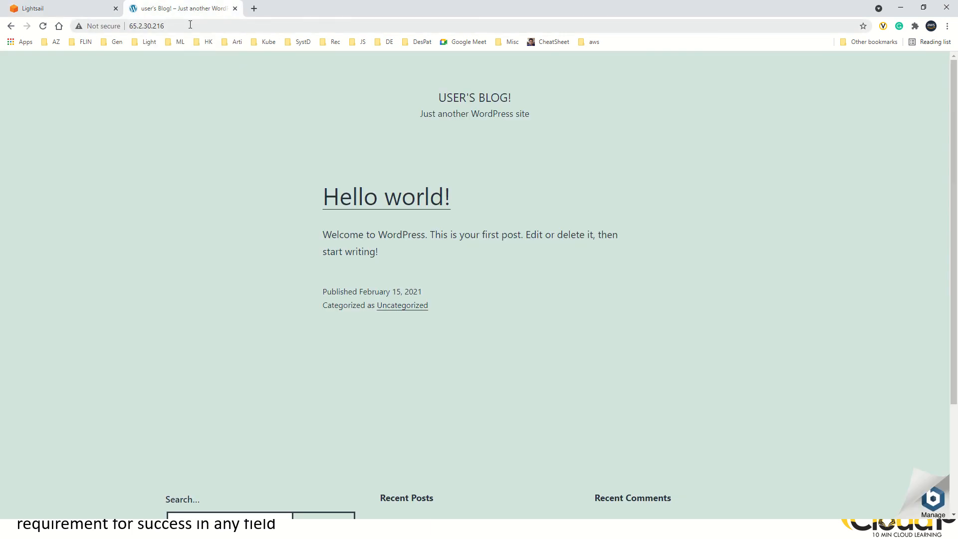
left_click(203, 24)
left_click(217, 24)
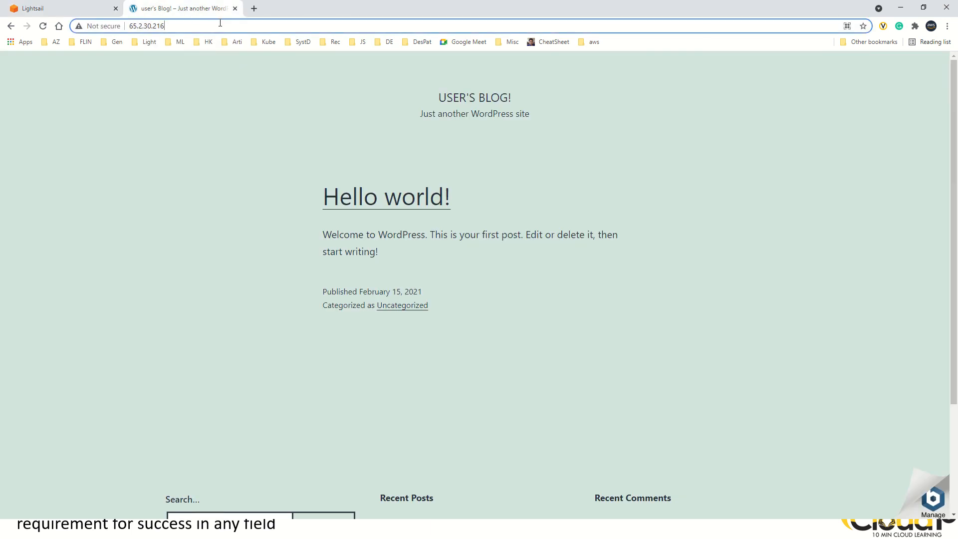
type("/wp")
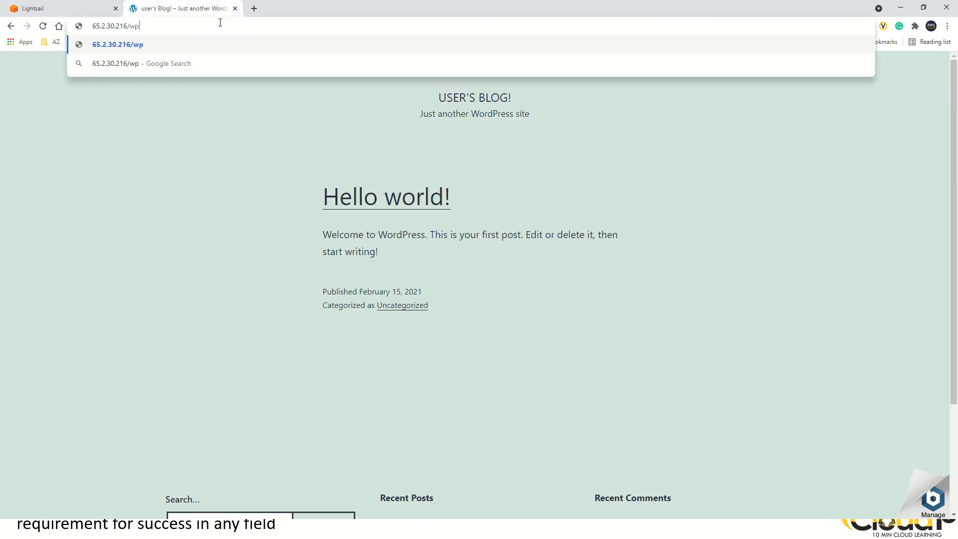
type("-admin")
key("Return")
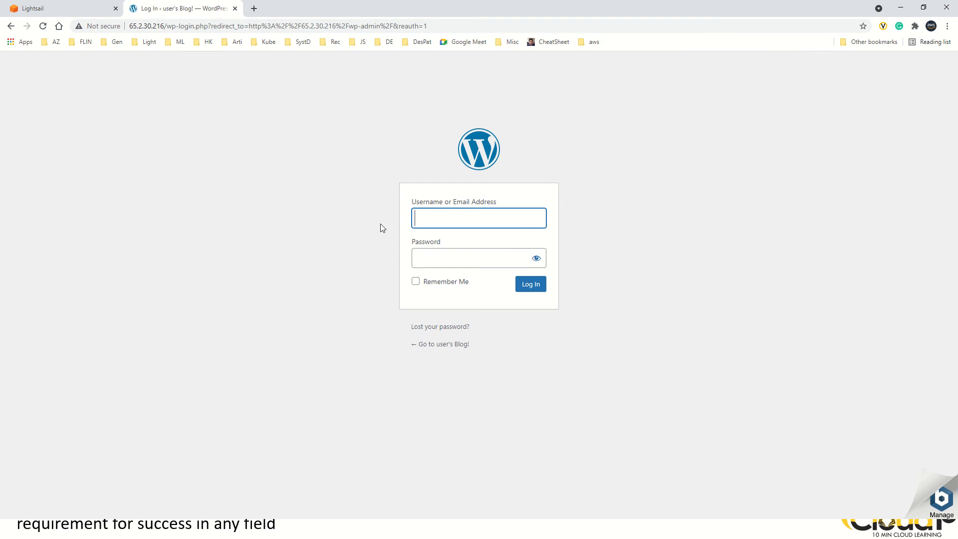
- Paste the copied application password into the WordPress login form's password field and reveal it
left_click(434, 258)
key("ctrl+v")
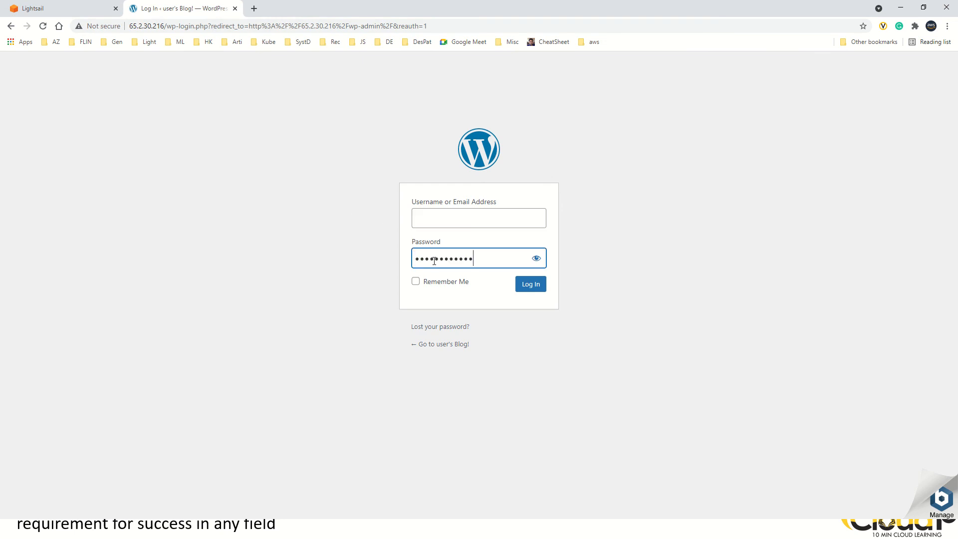
left_click(536, 258)
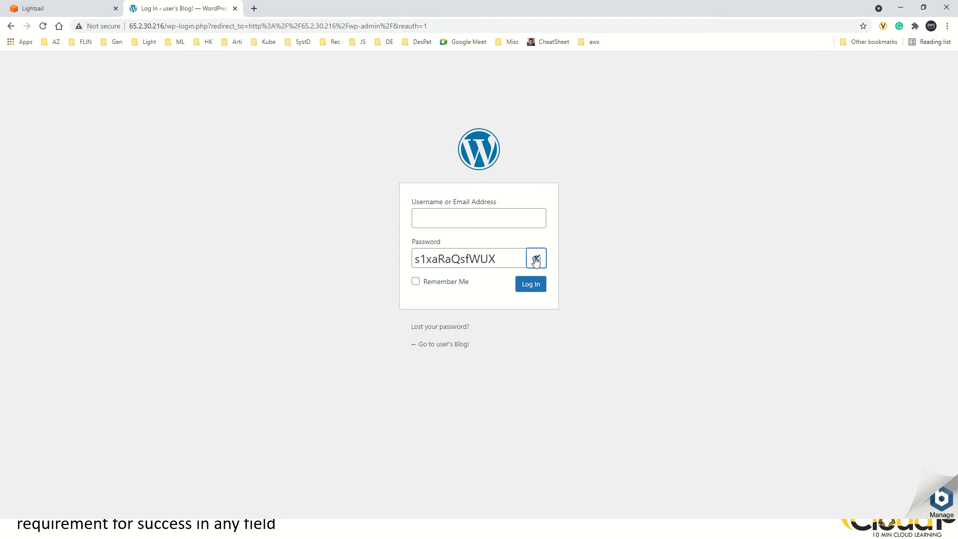
- Log in to the WordPress admin area with the username "user" and the already entered password
left_click(448, 218)
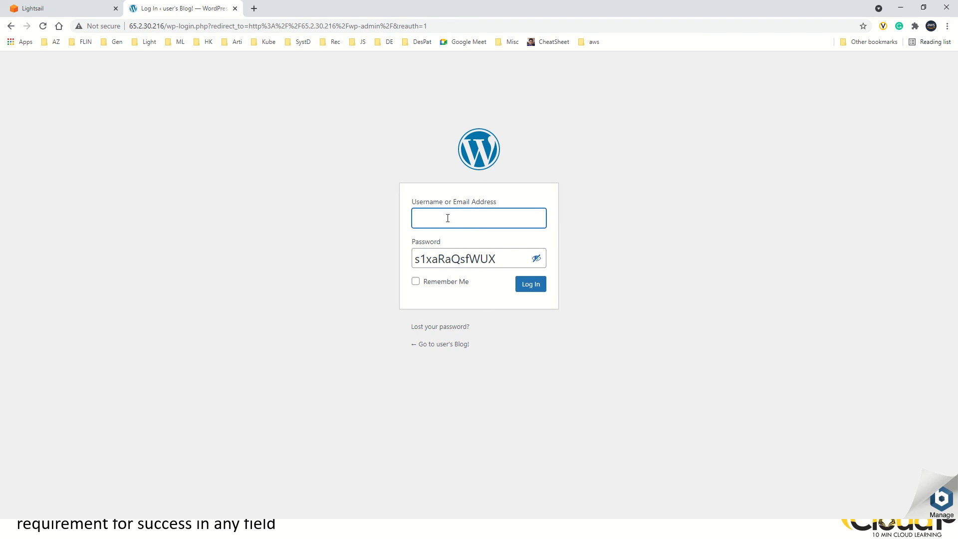
type("user")
left_click(534, 289)
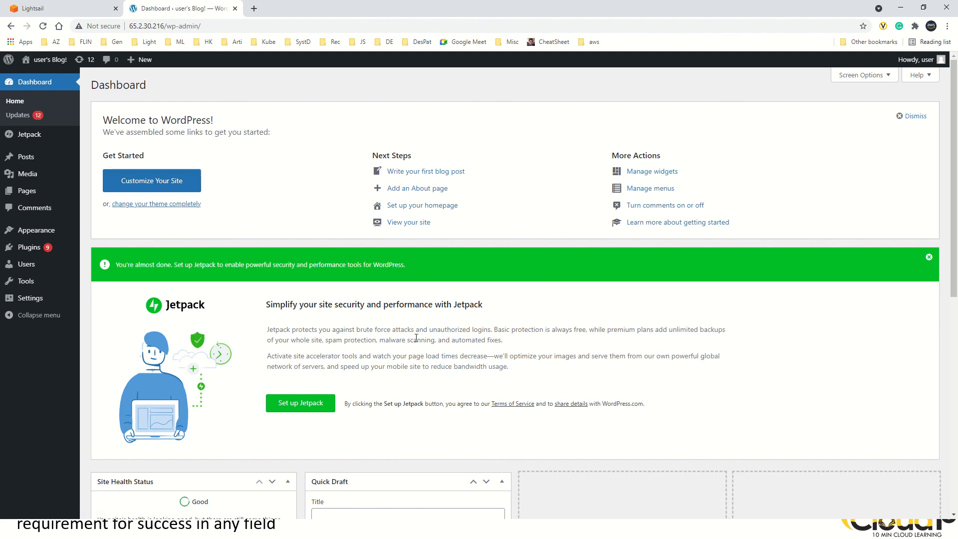
mouse_move(360, 2)
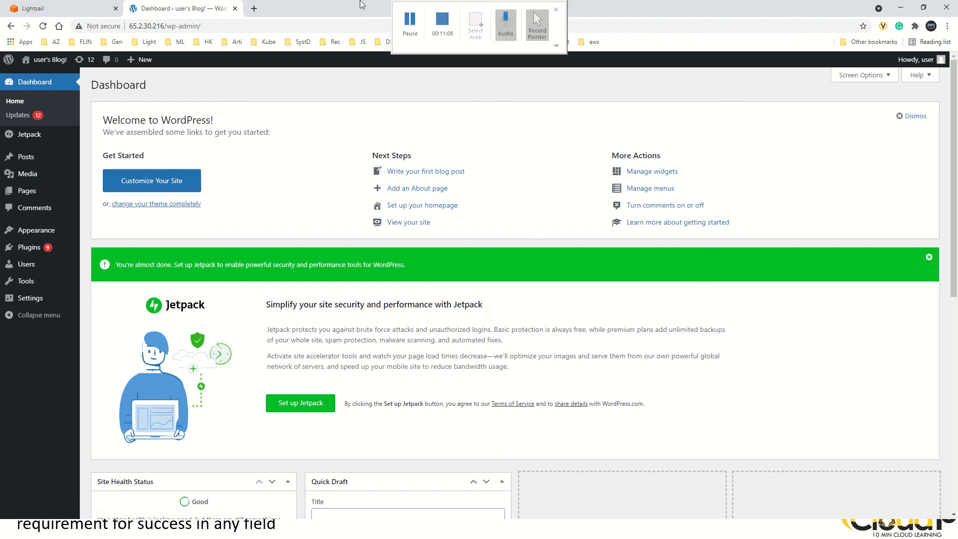
left_click(411, 23)
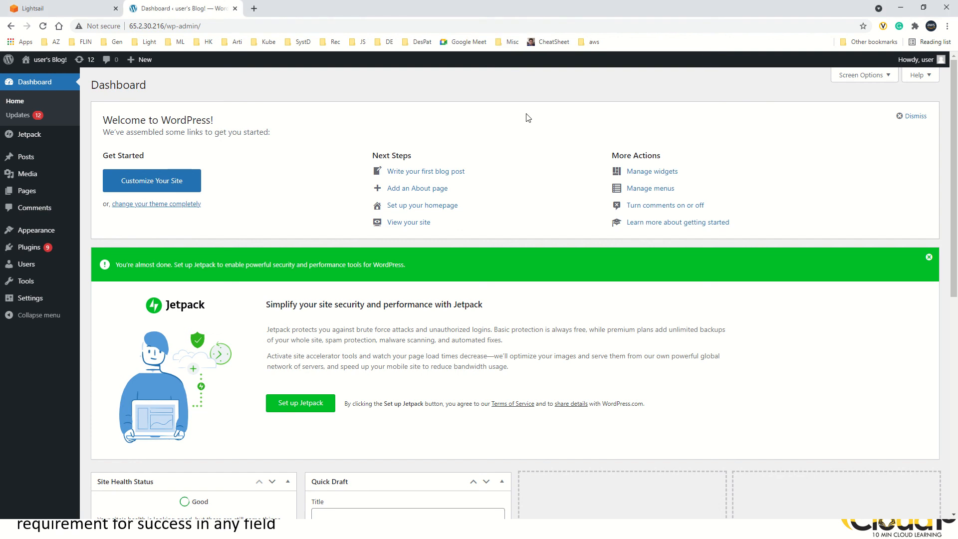
- Switch to the Lightsail console and start creating a container service
left_click(52, 11)
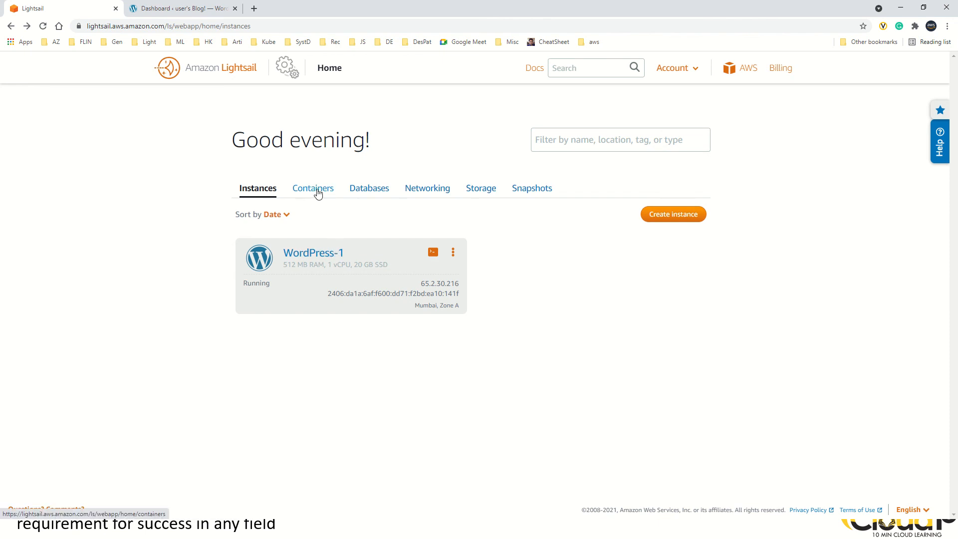
left_click(317, 193)
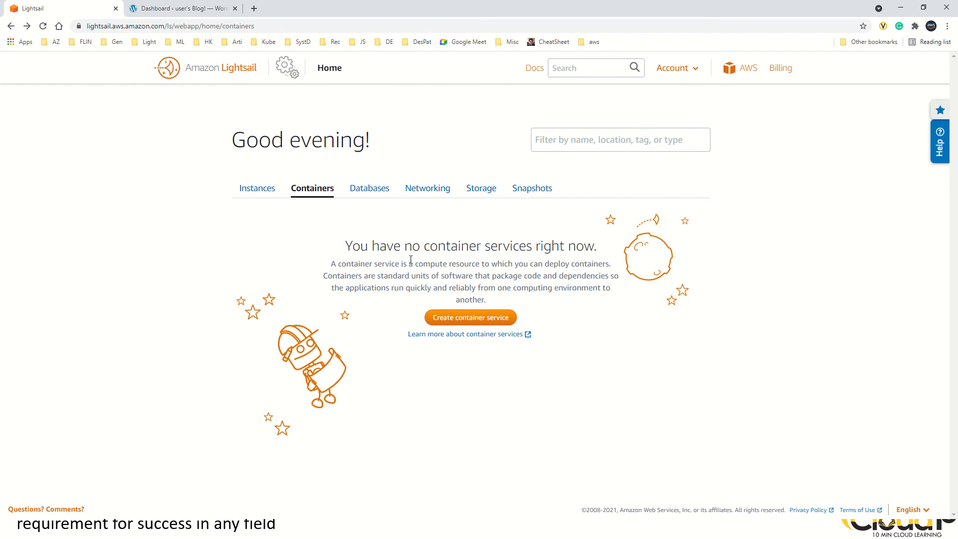
left_click(443, 318)
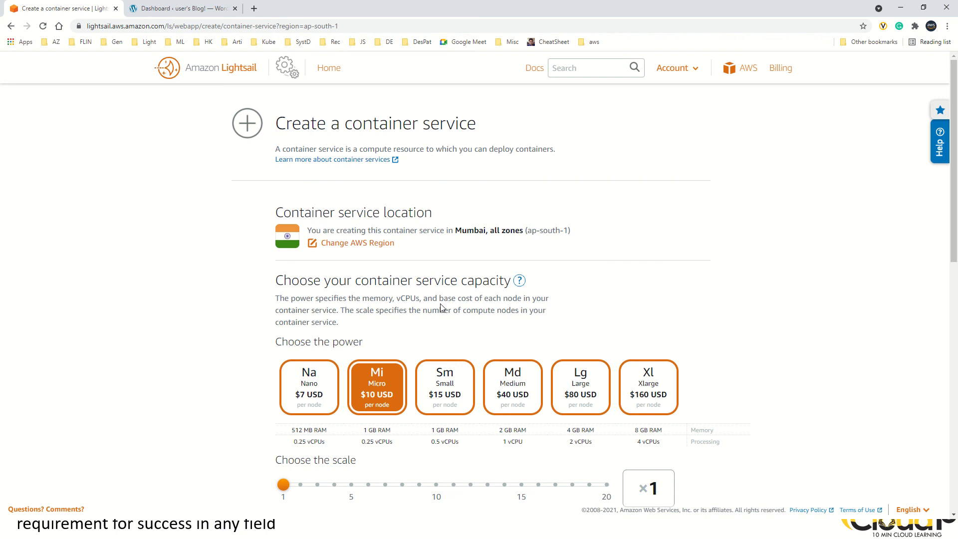
- Open the first deployment setup for the new container service
scroll(441, 308, "down", 1)
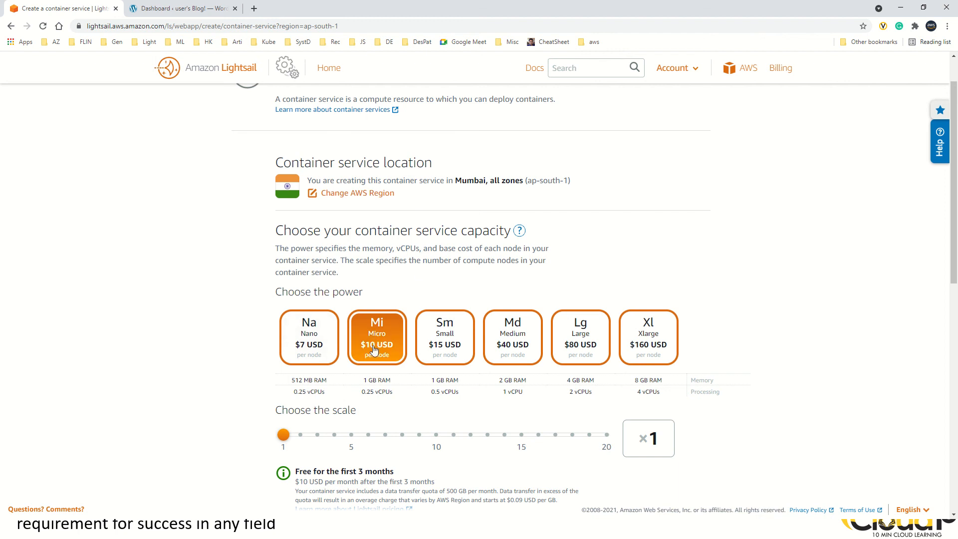
scroll(380, 338, "down", 5)
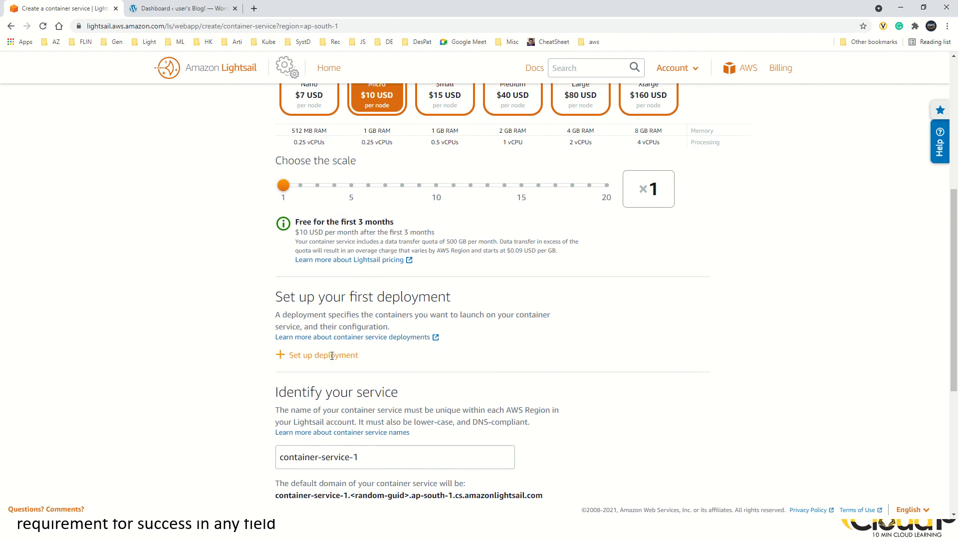
left_click(332, 355)
scroll(339, 299, "down", 2)
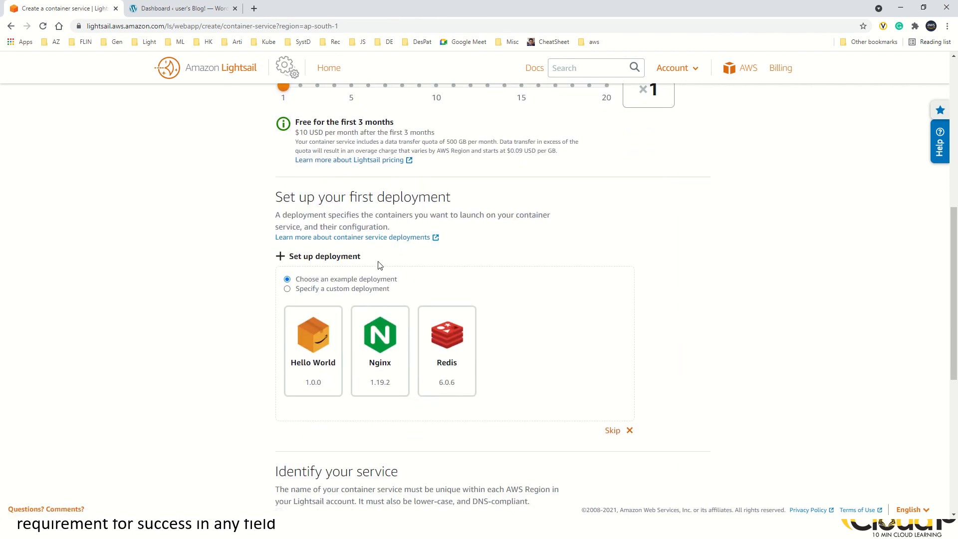
left_click(334, 290)
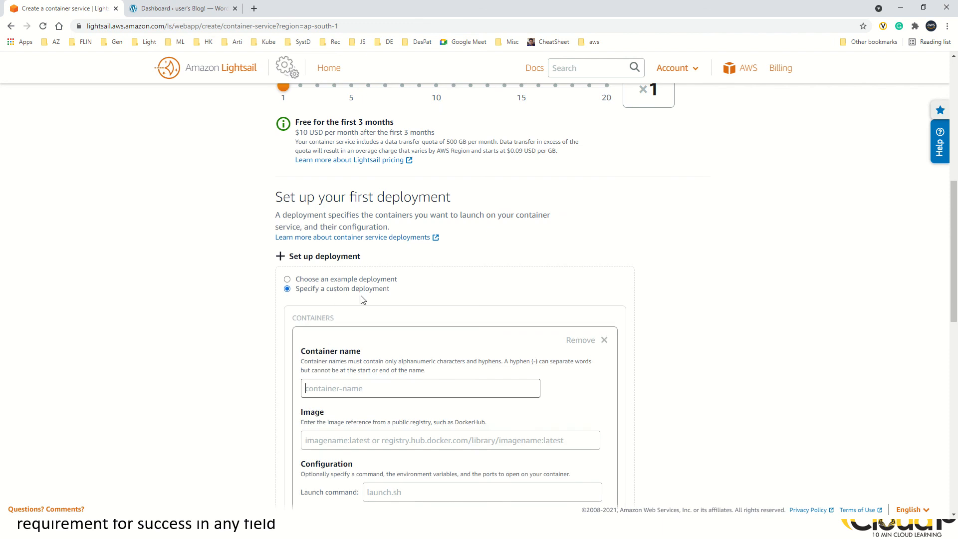
scroll(401, 306, "down", 1)
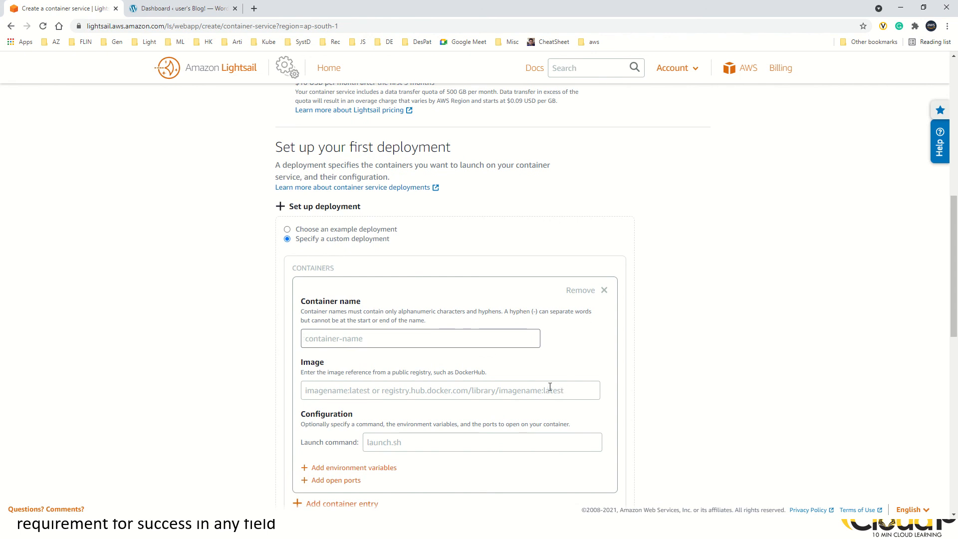
left_click(312, 230)
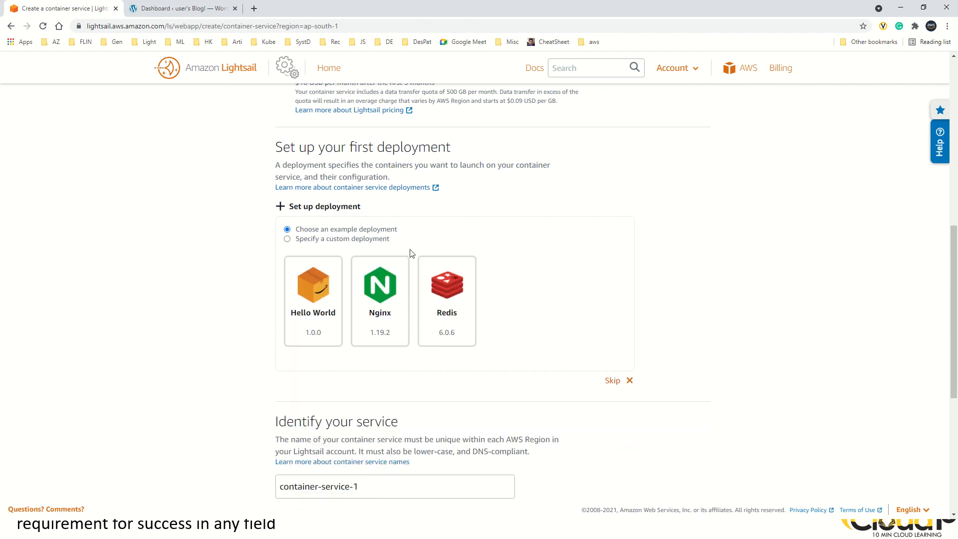
- Choose the Nginx example deployment and create the container service with the remaining defaults
left_click(386, 290)
scroll(387, 290, "down", 2)
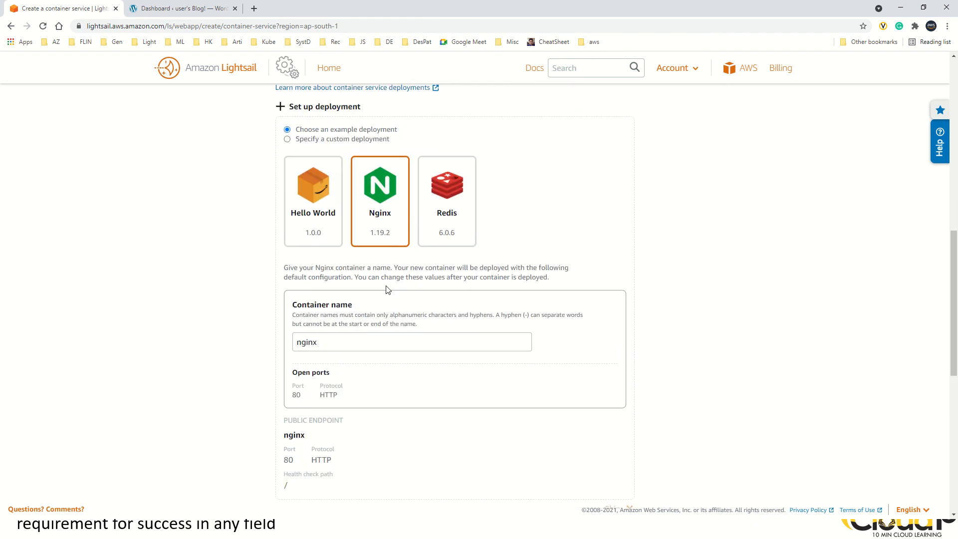
scroll(388, 290, "down", 2)
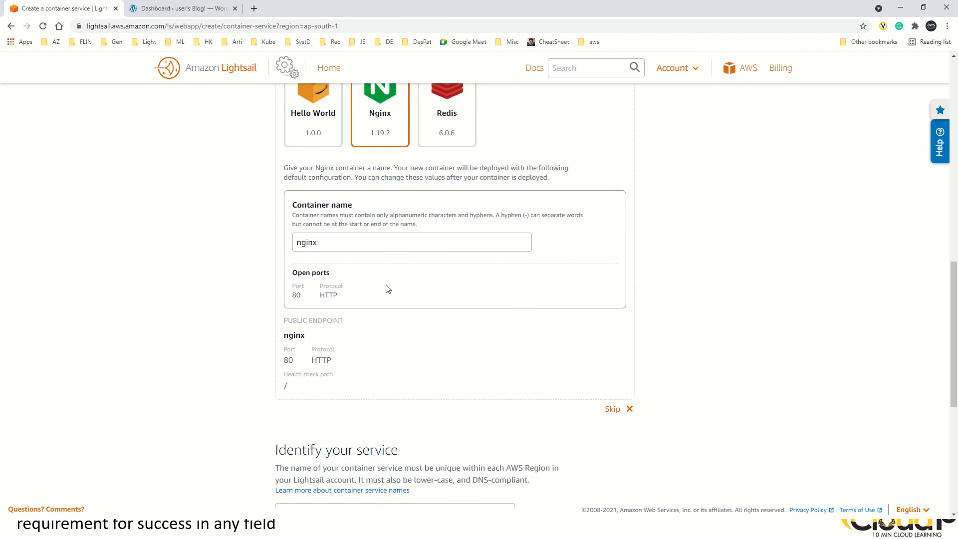
scroll(387, 289, "down", 3)
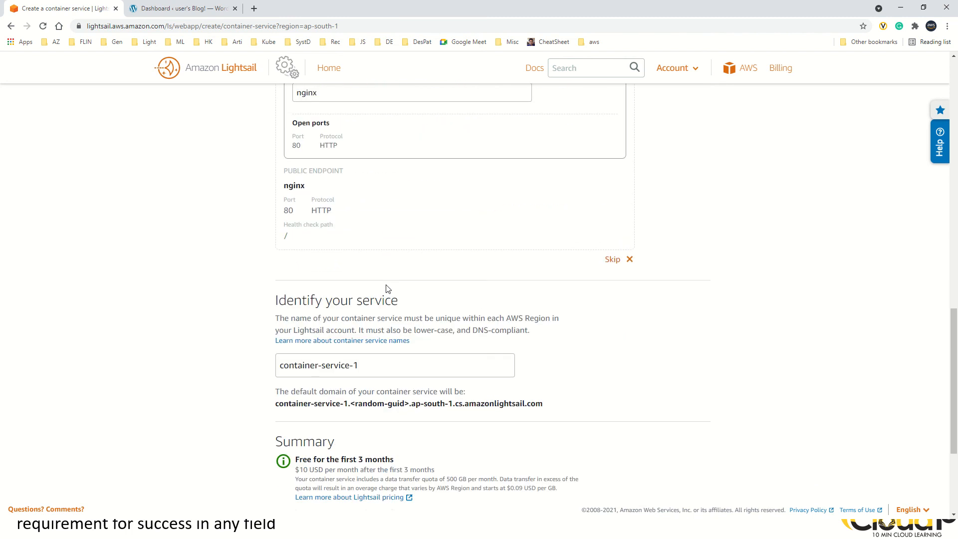
scroll(452, 306, "down", 4)
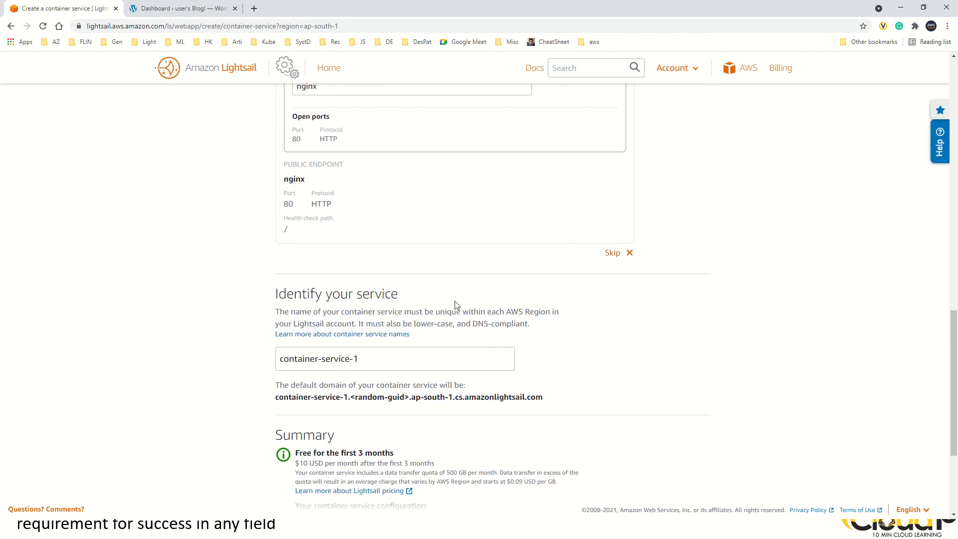
scroll(432, 265, "up", 5)
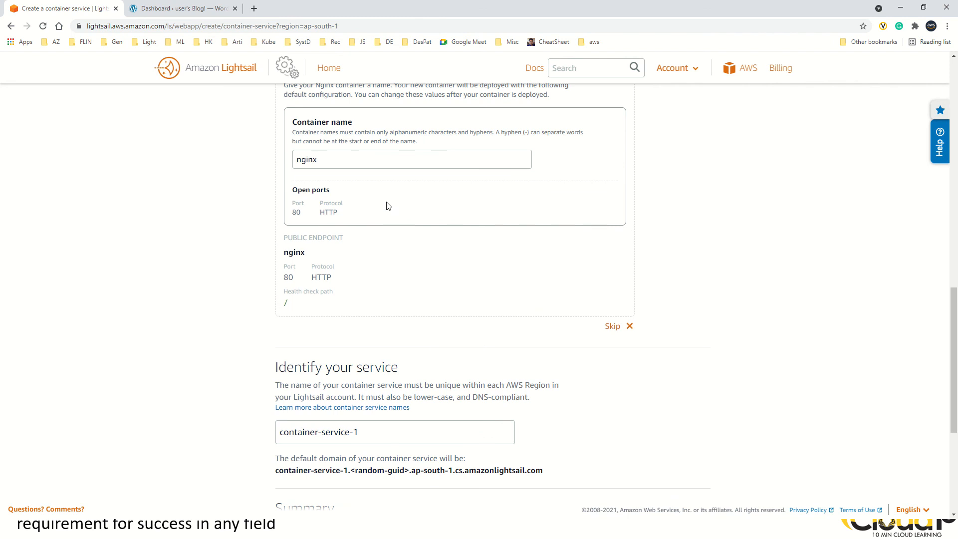
scroll(387, 205, "up", 4)
scroll(396, 221, "down", 4)
scroll(395, 222, "down", 5)
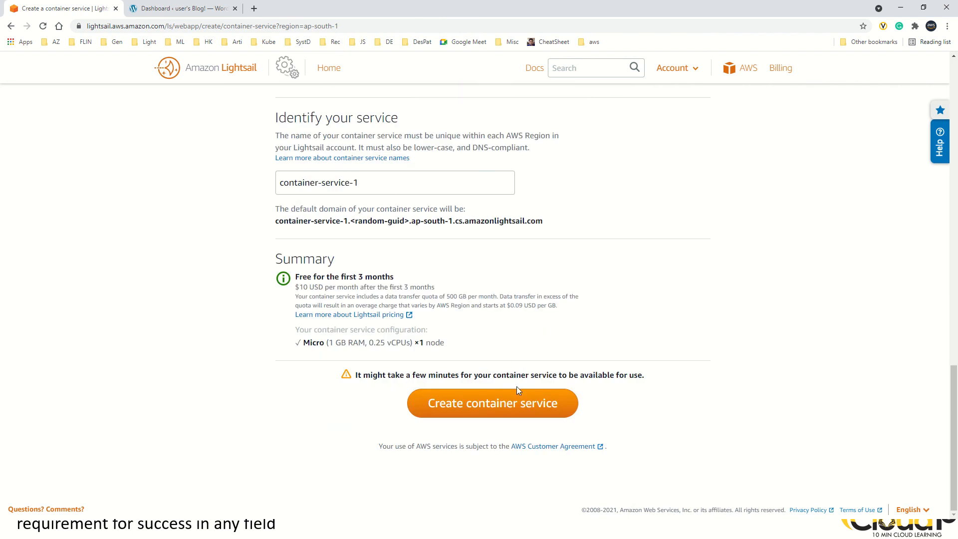
left_click(518, 408)
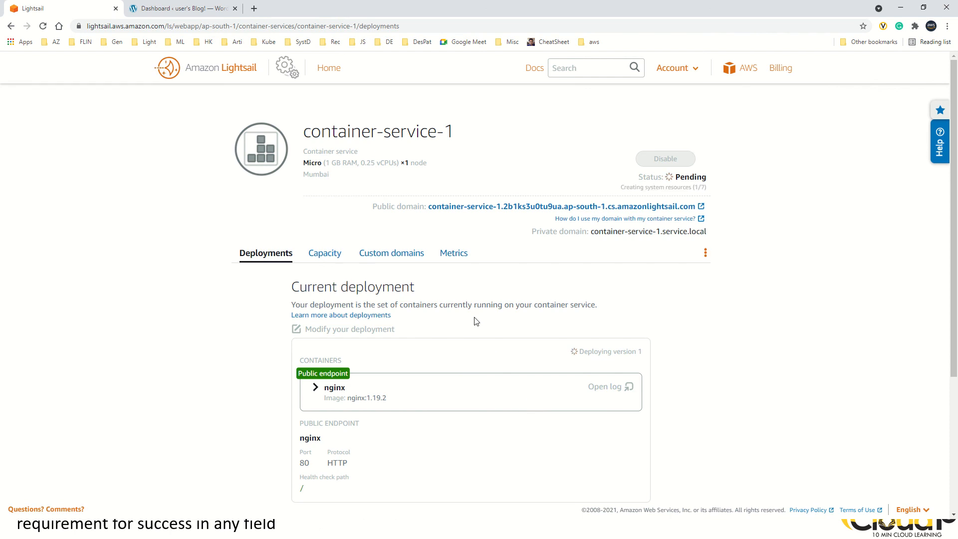
scroll(474, 321, "down", 4)
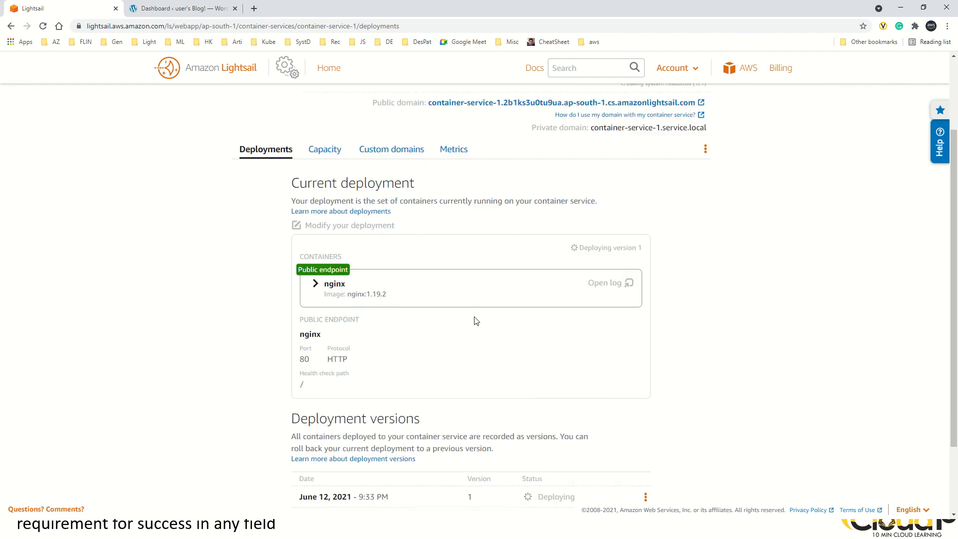
scroll(476, 321, "up", 4)
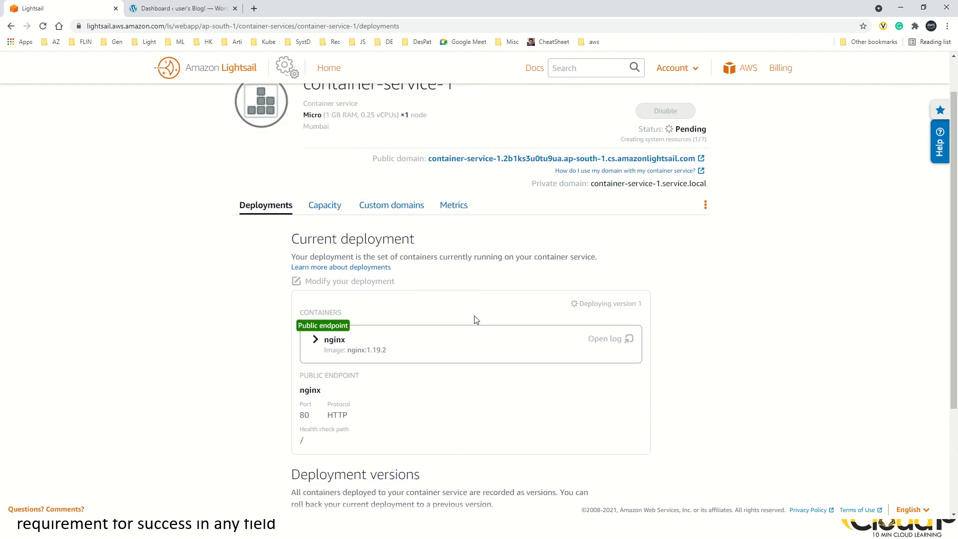
mouse_move(414, 5)
left_click(414, 21)
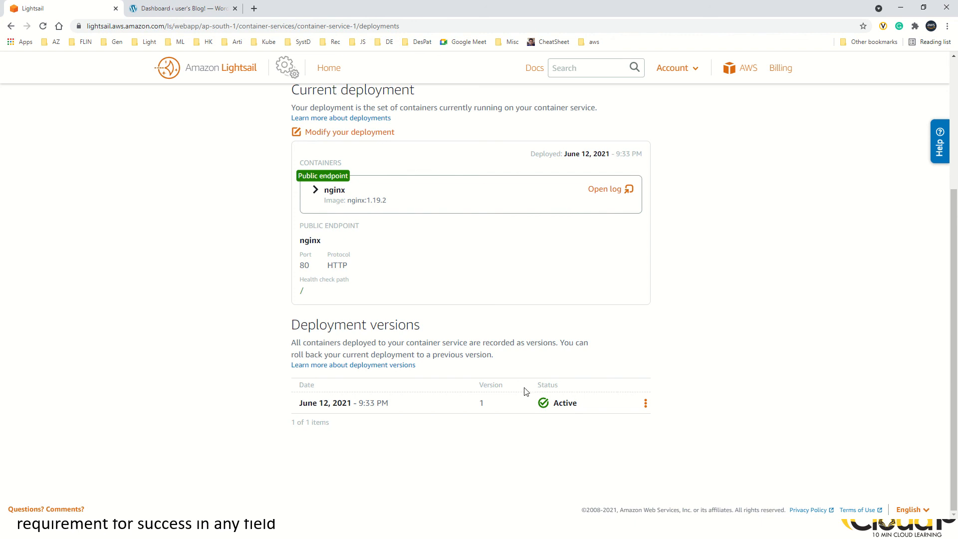
- Examine the nginx container log from the details of deployment version 1, then close both pop-up windows
left_click(646, 405)
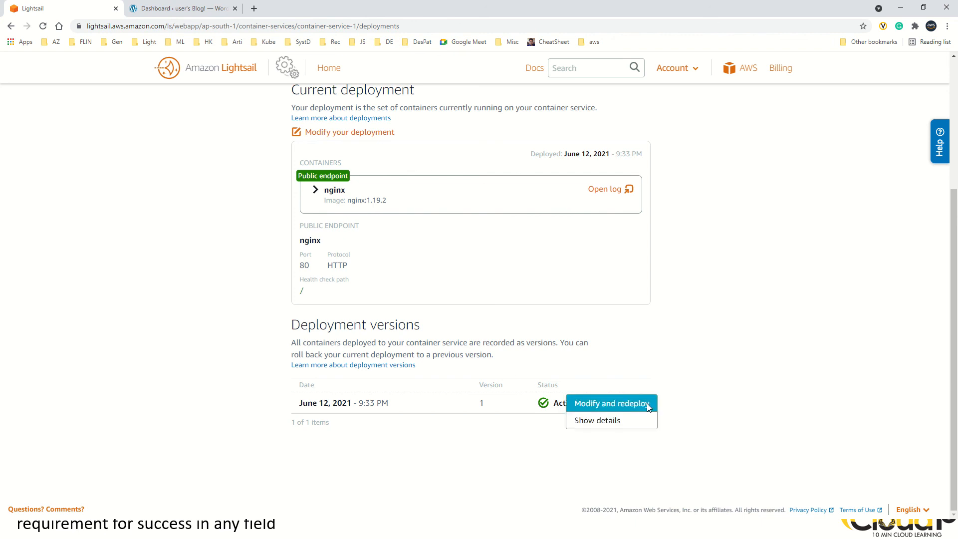
left_click(618, 420)
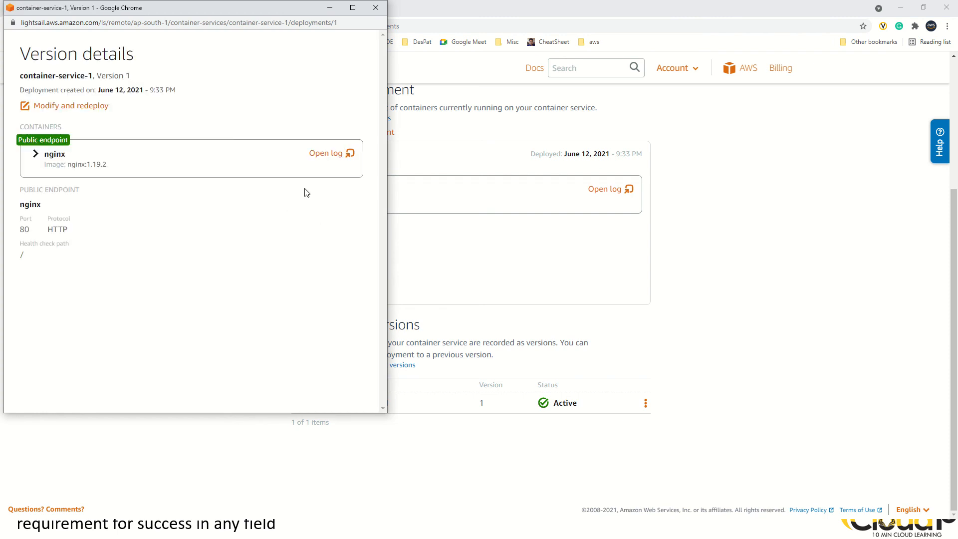
left_click(331, 156)
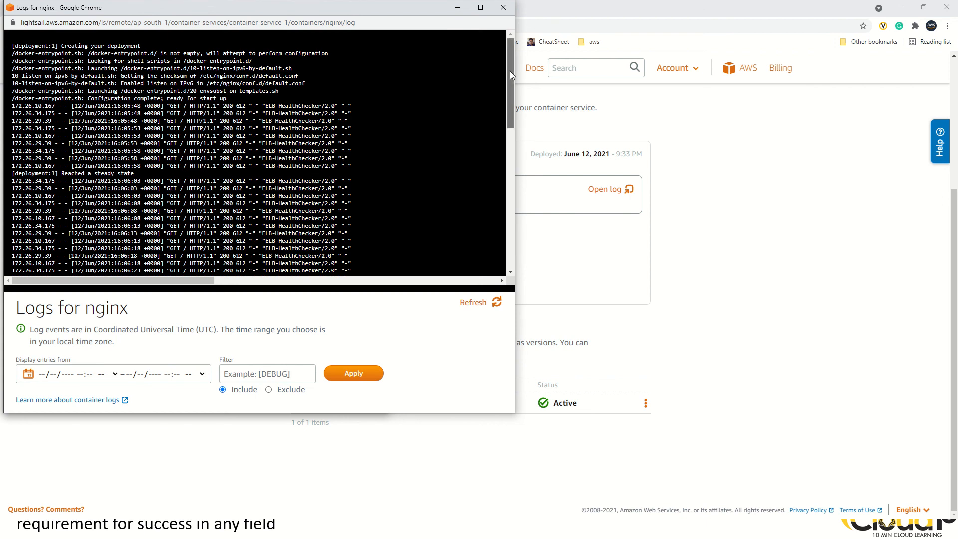
left_click_drag(509, 71, 507, 223)
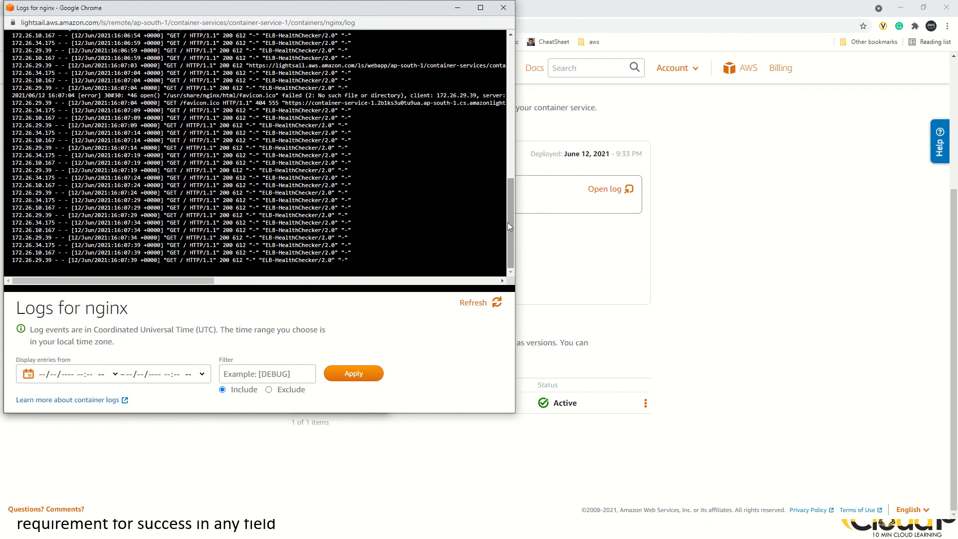
left_click(502, 8)
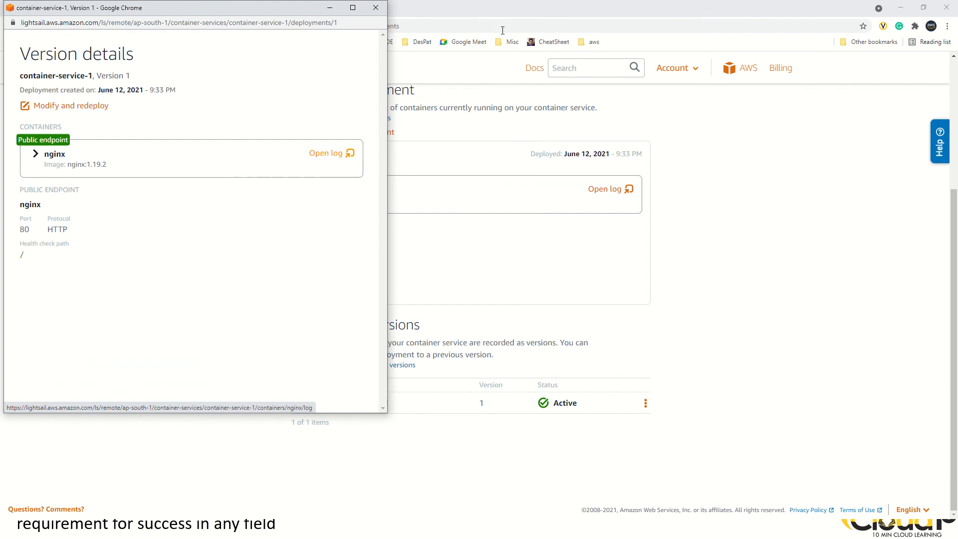
left_click(377, 12)
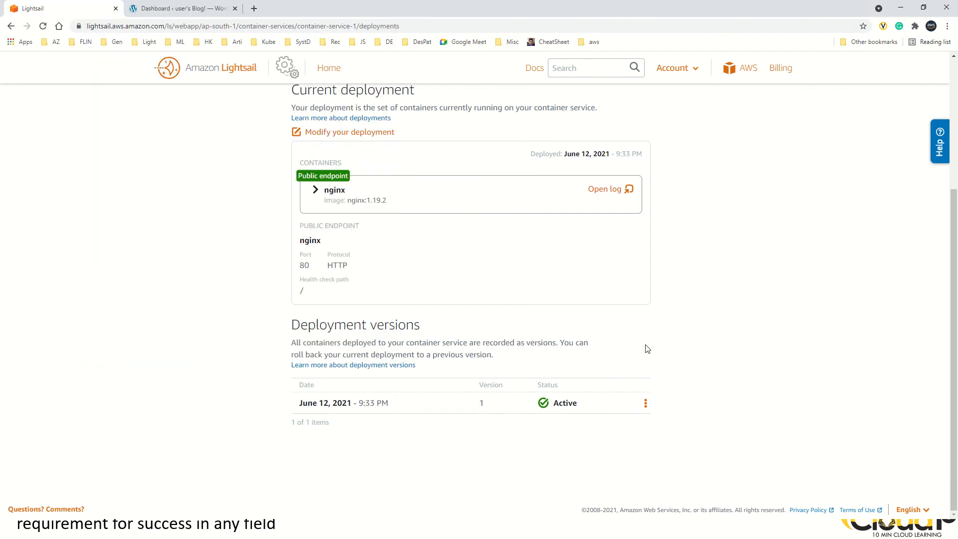
- Open the container service's public domain to check the site it serves
scroll(647, 348, "up", 1)
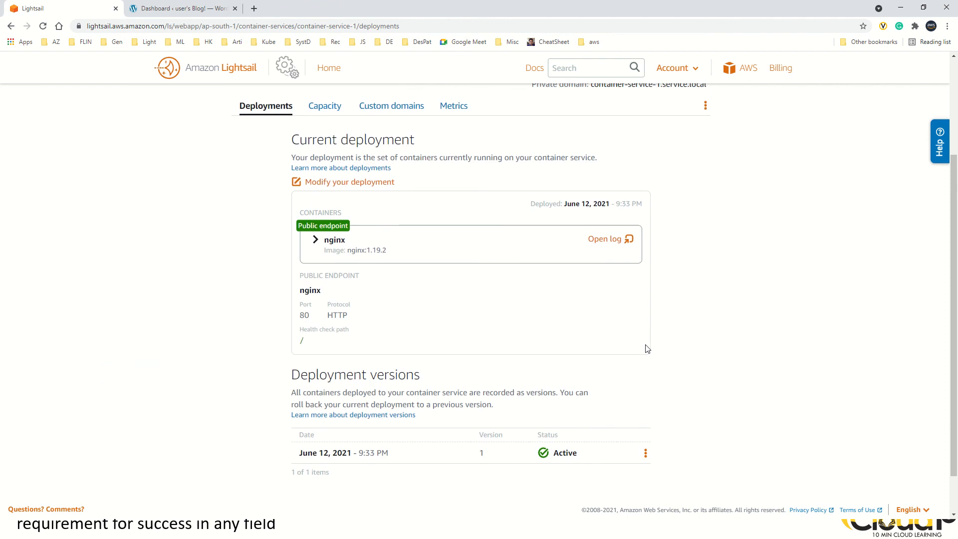
scroll(647, 348, "up", 1)
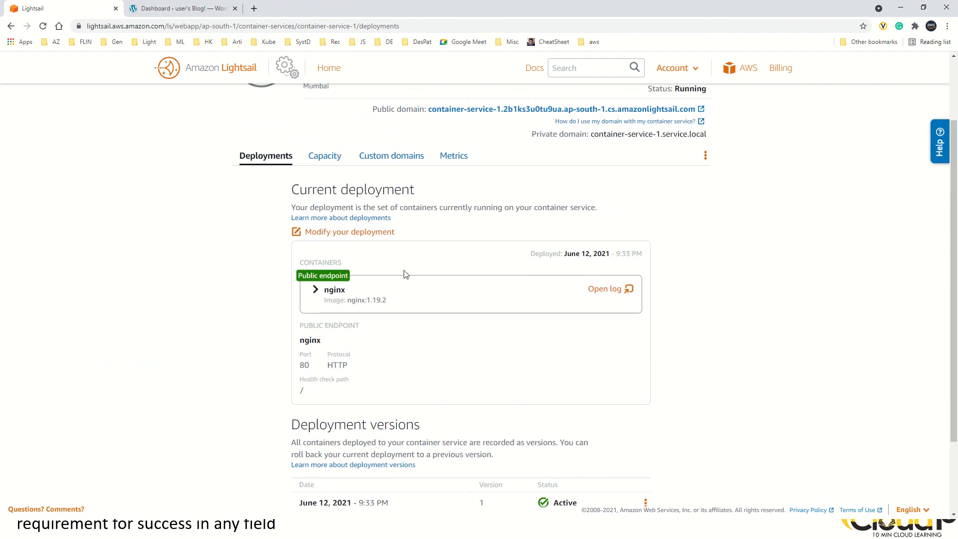
scroll(521, 203, "up", 1)
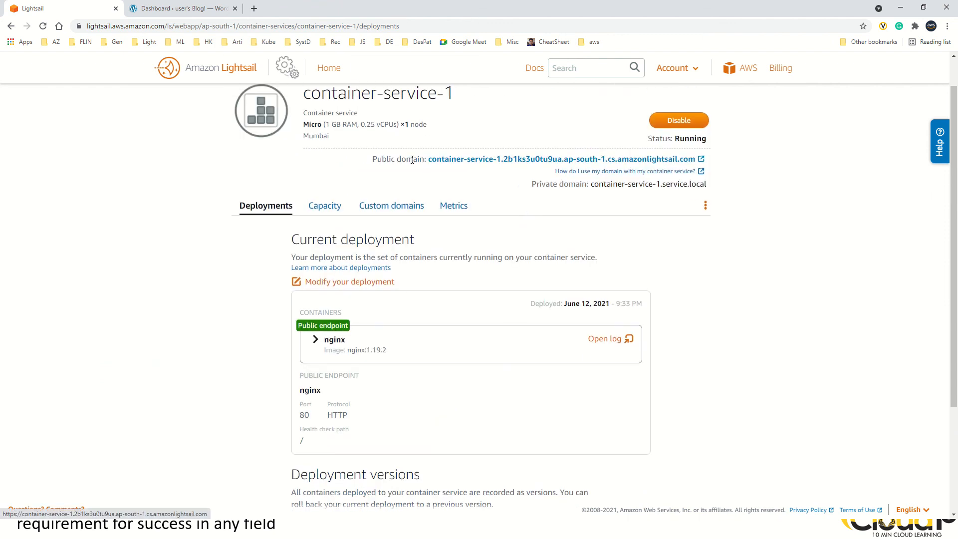
left_click(505, 160)
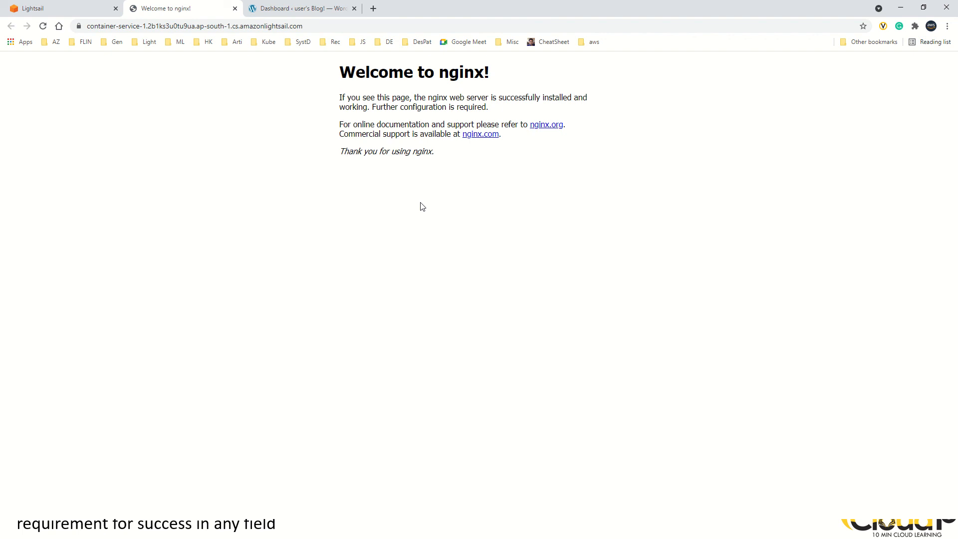
mouse_move(460, 4)
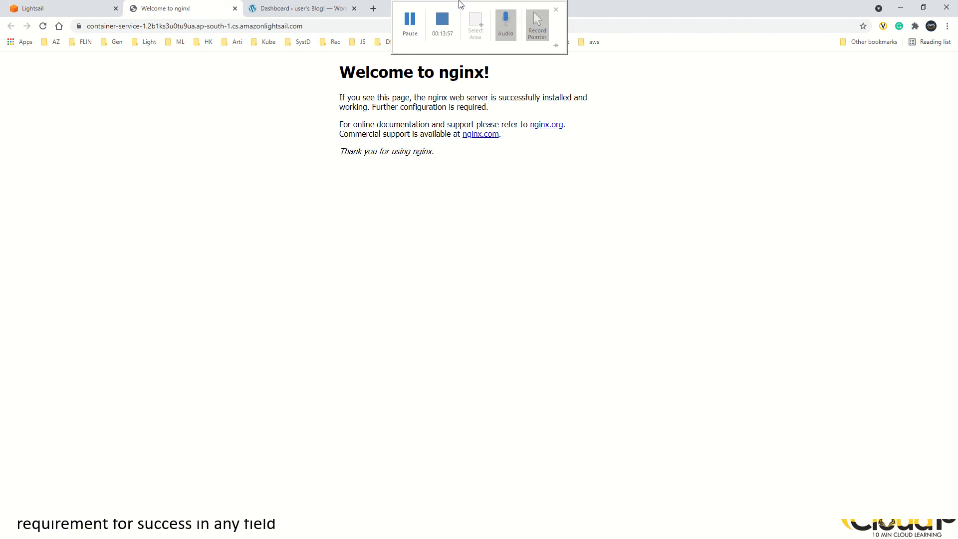